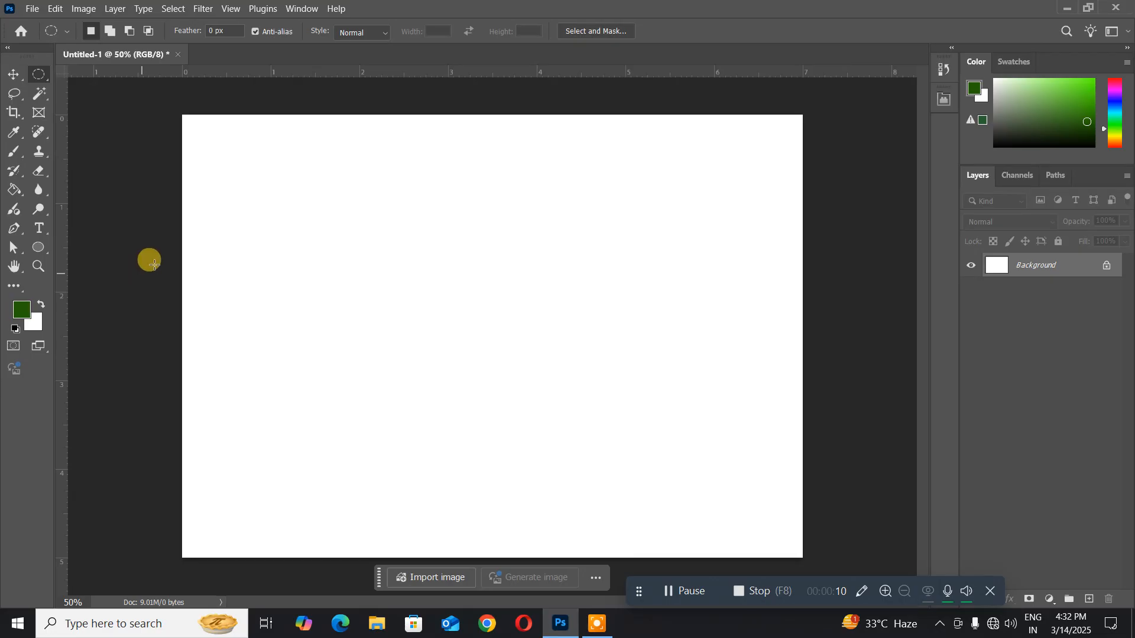
# - Draw a rectangular marquee selection in the upper-left area of the canvas and clear it
pyautogui.click(33, 76)
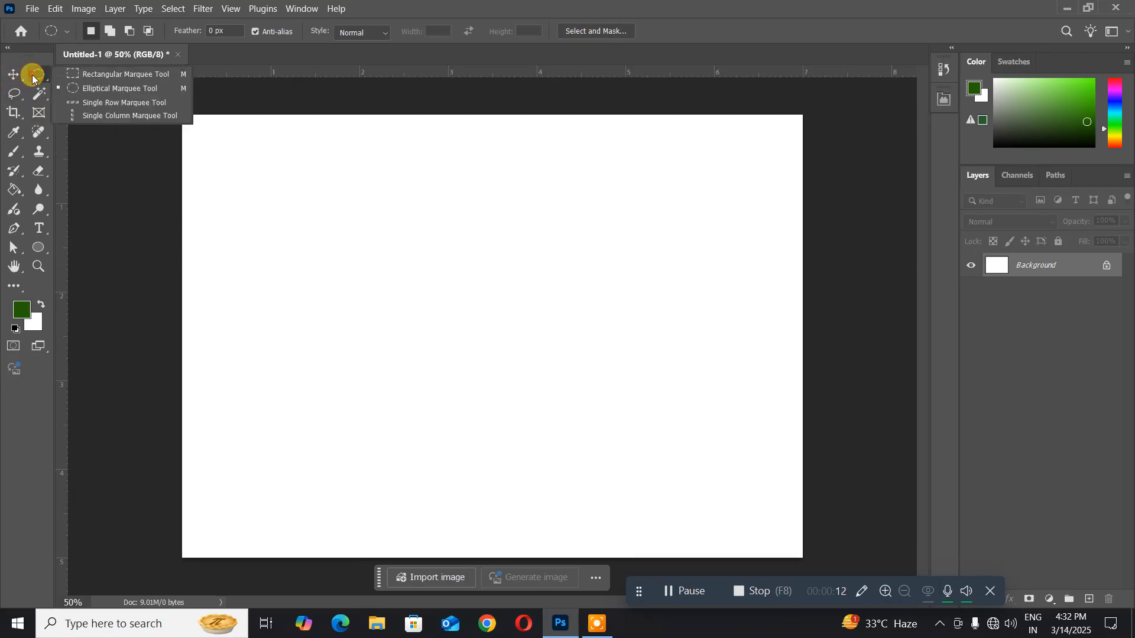
pyautogui.click(71, 75)
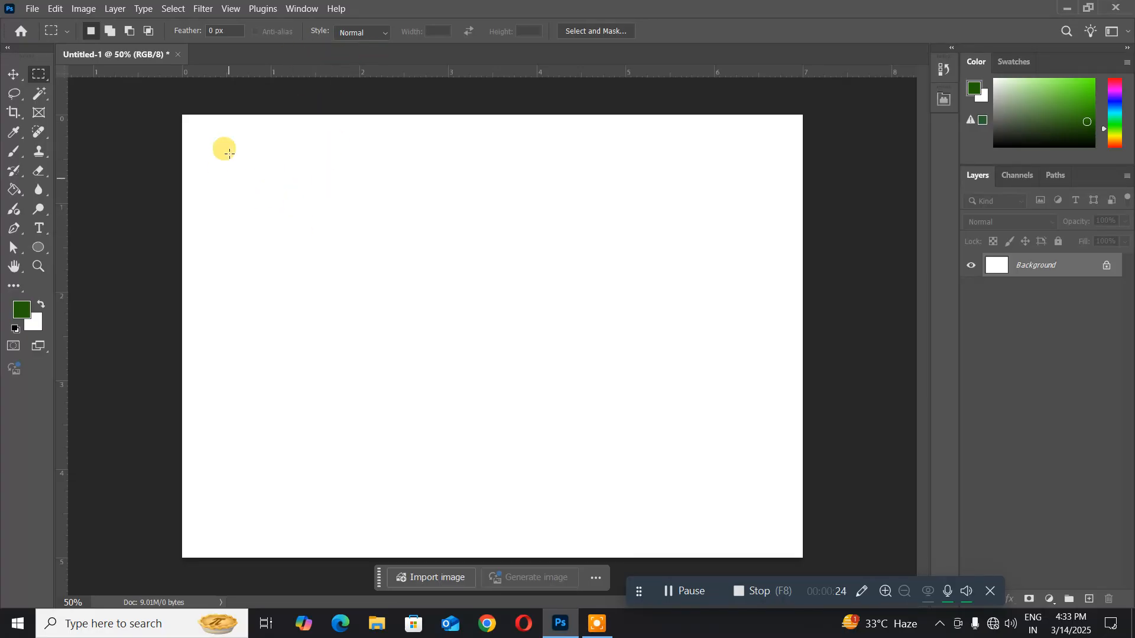
pyautogui.moveTo(234, 147); pyautogui.dragTo(502, 349)
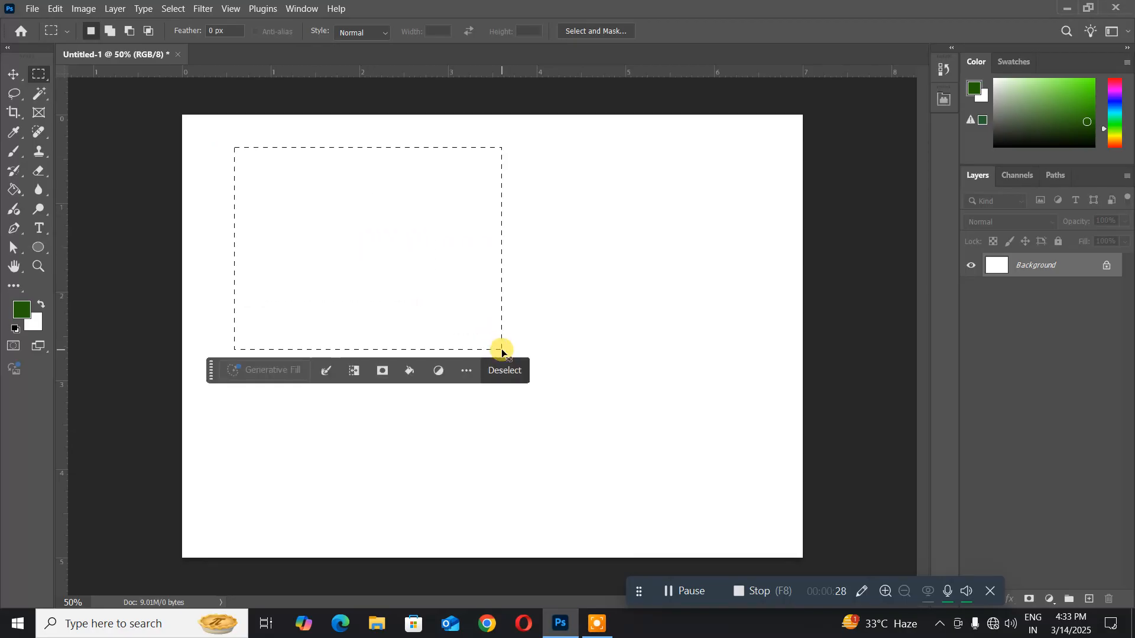
pyautogui.click(454, 325)
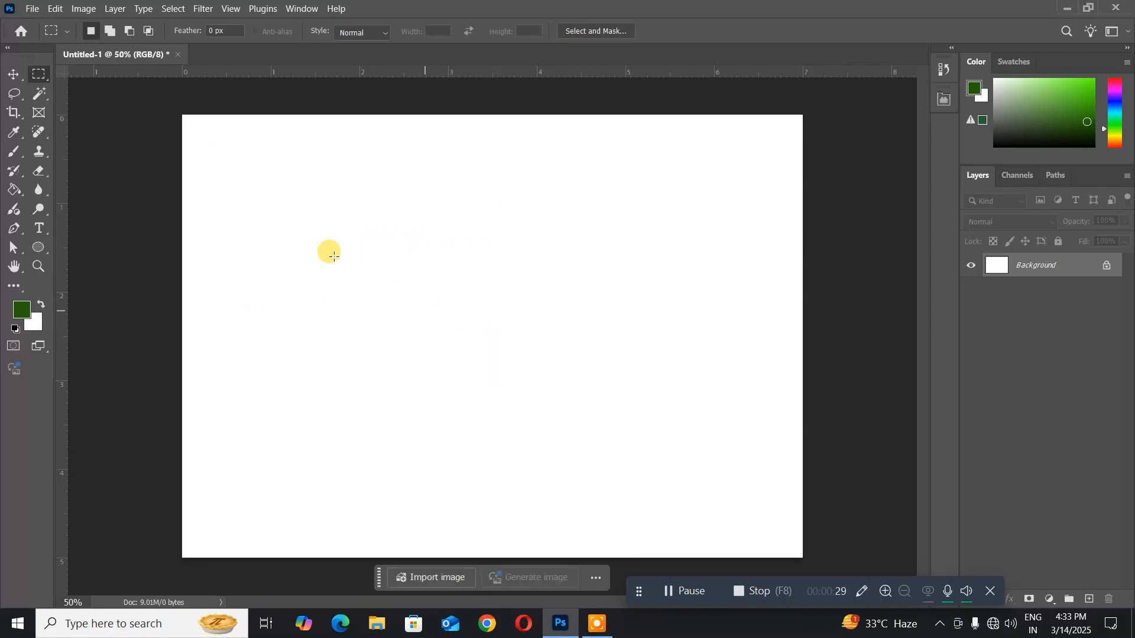
# - Draw a large elliptical selection across the canvas and add a smaller overlapping ellipse at its upper right
pyautogui.rightClick(41, 76)
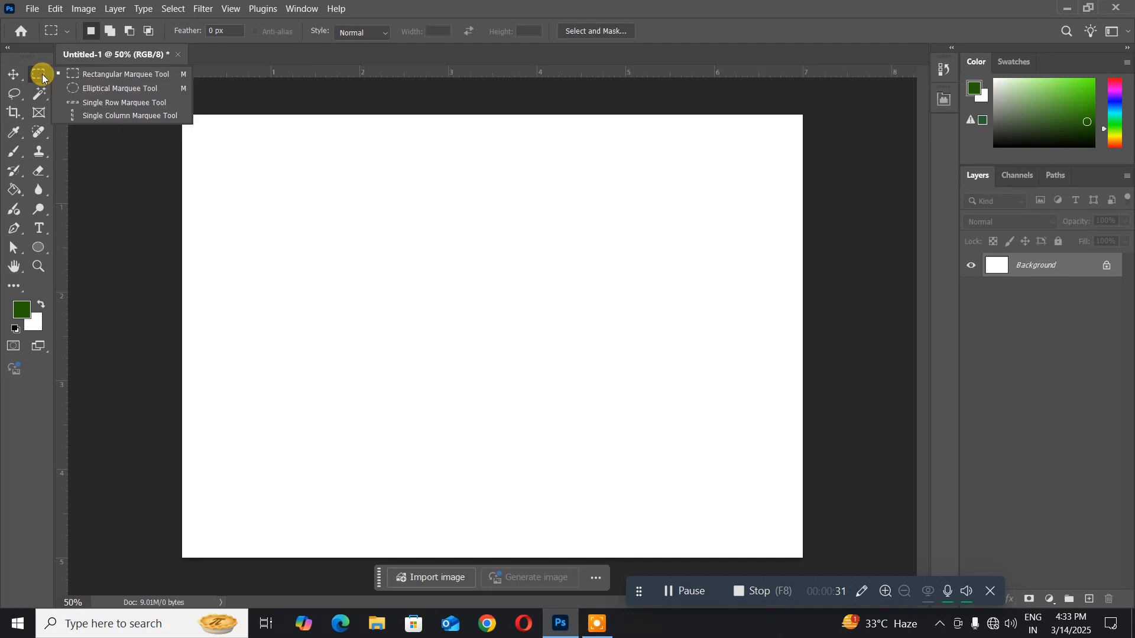
pyautogui.click(90, 89)
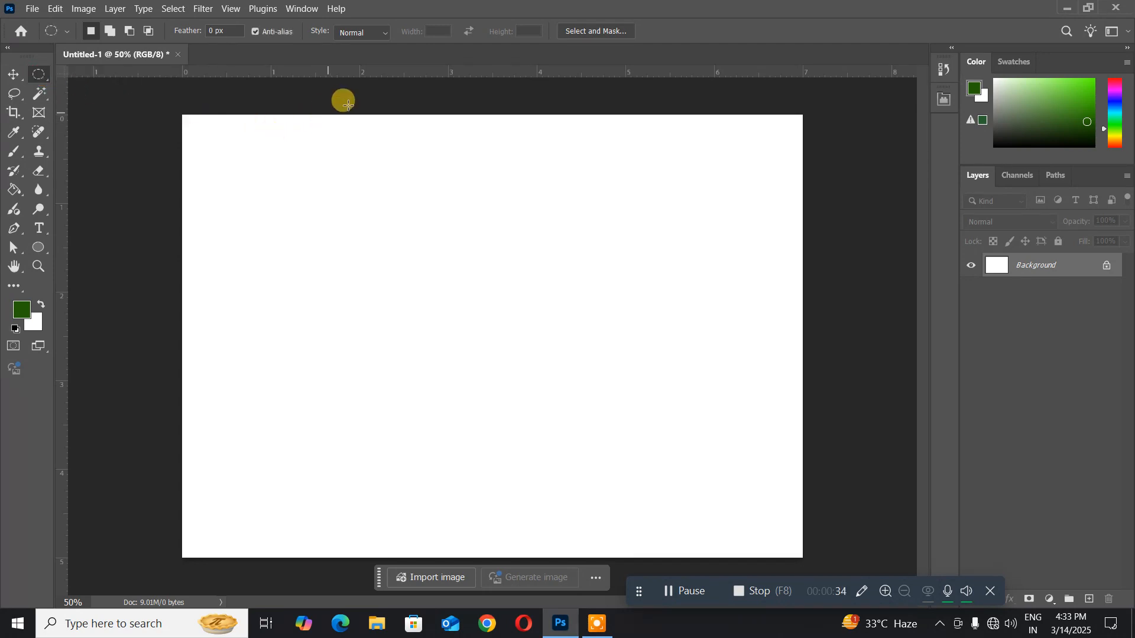
pyautogui.moveTo(244, 152); pyautogui.dragTo(689, 491)
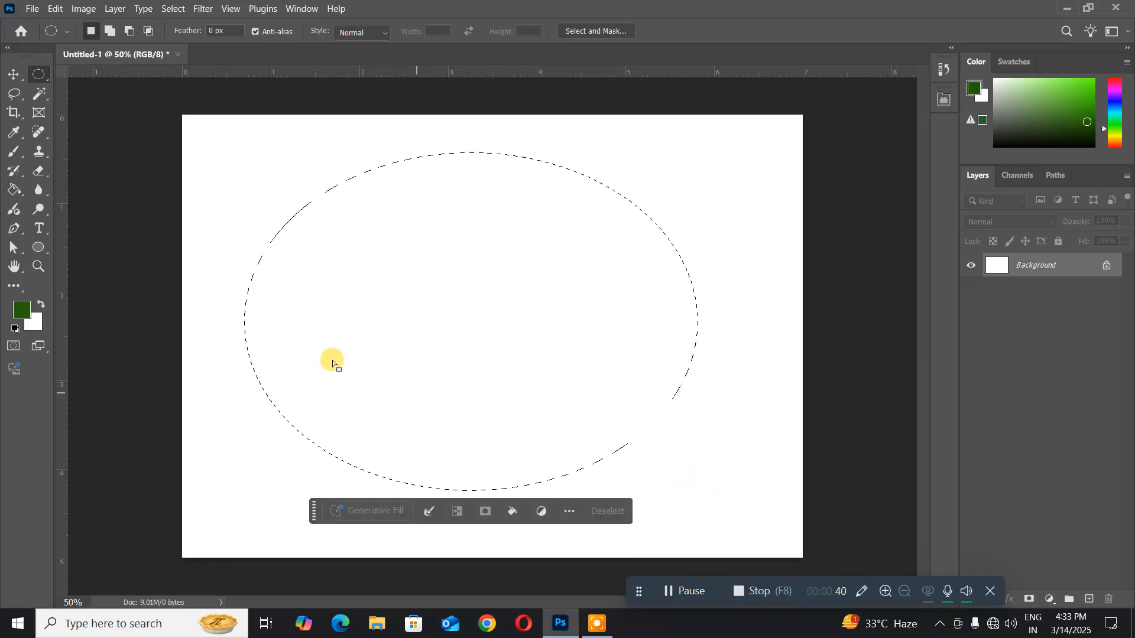
pyautogui.click(109, 31)
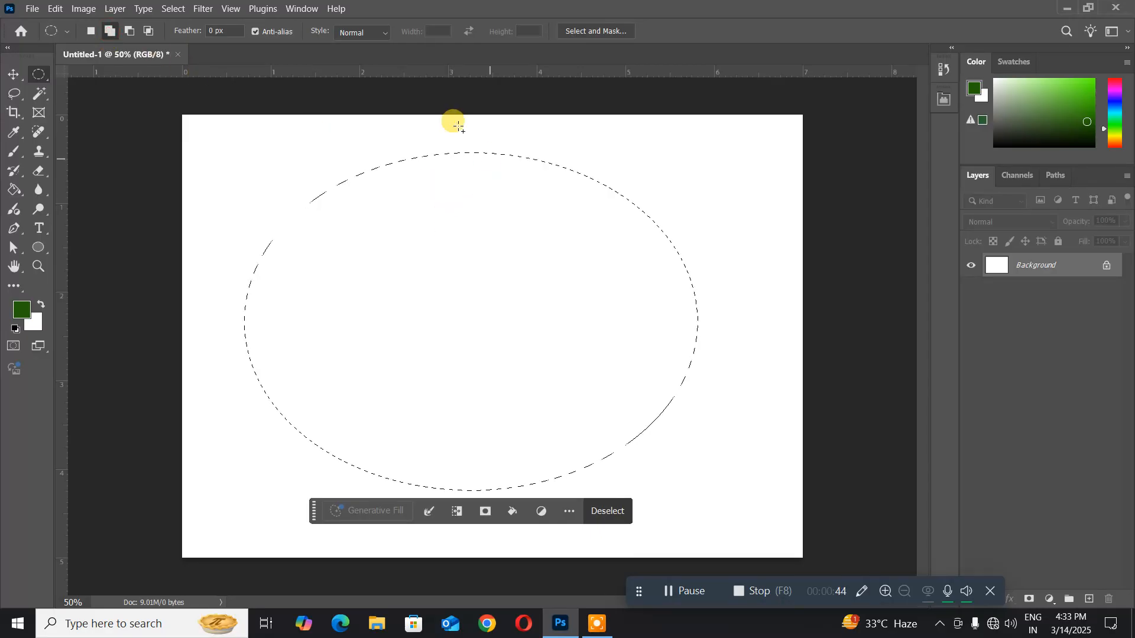
pyautogui.moveTo(433, 121); pyautogui.dragTo(674, 293)
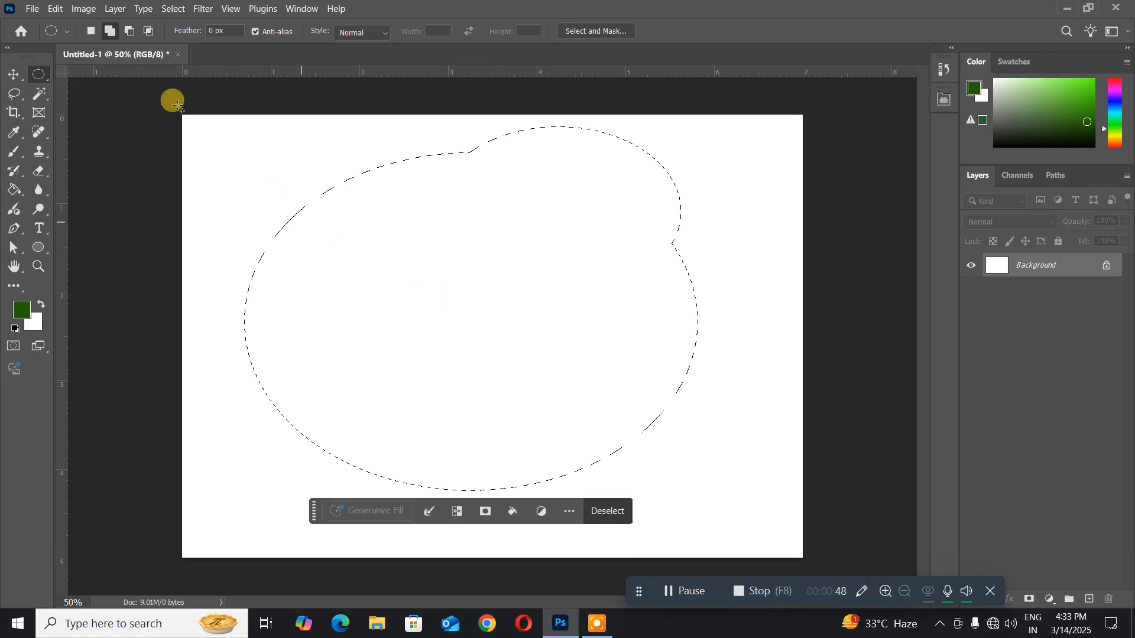
# - Subtract an ellipse from the selection's lower right, intersect the remainder with a smaller ellipse at the left, and deselect
pyautogui.click(136, 39)
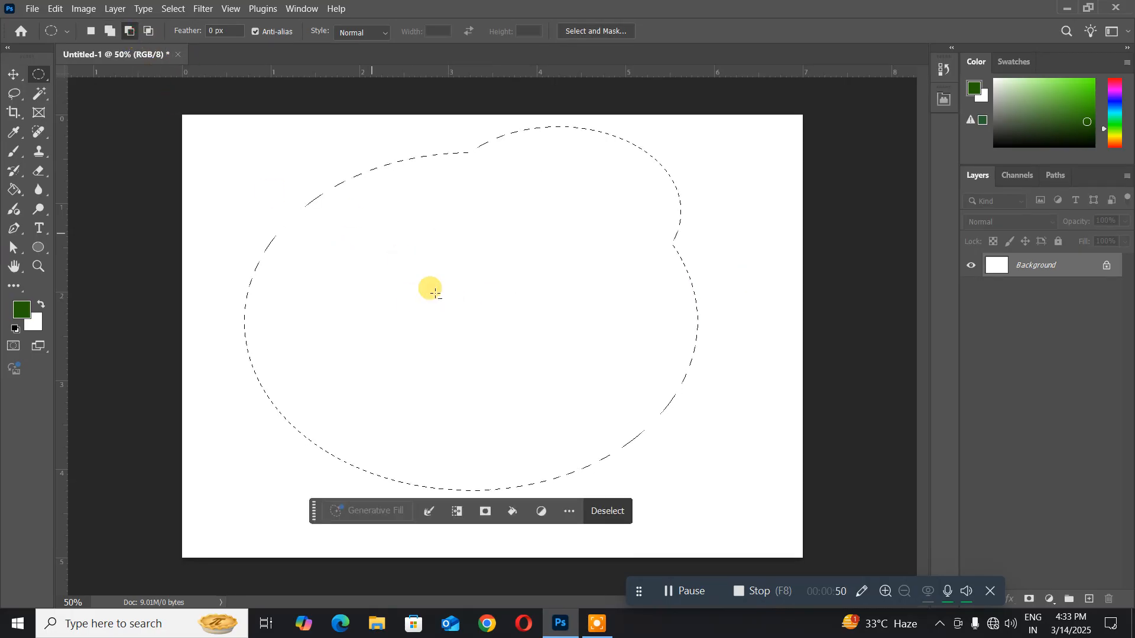
pyautogui.moveTo(337, 230); pyautogui.dragTo(695, 522)
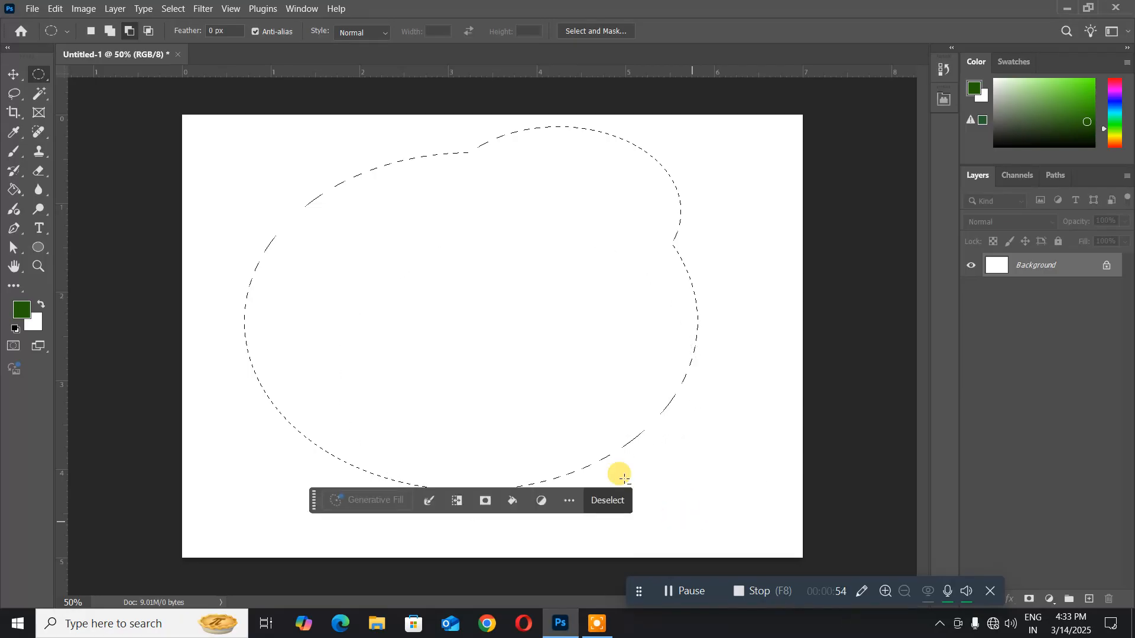
pyautogui.click(145, 34)
pyautogui.moveTo(231, 175); pyautogui.dragTo(394, 359)
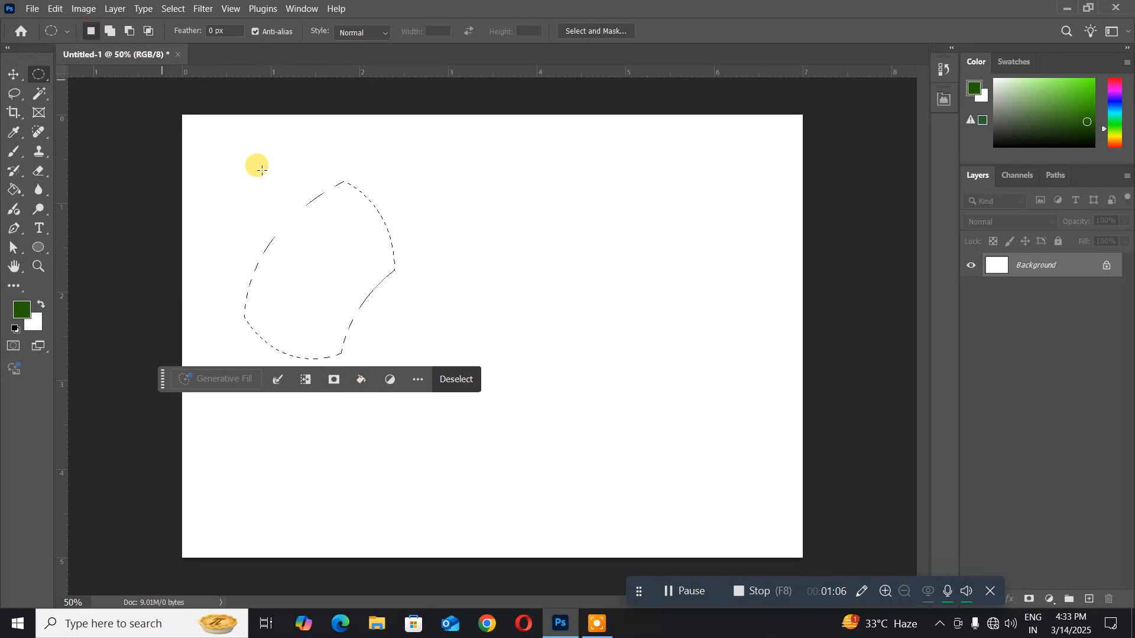
pyautogui.click(307, 253)
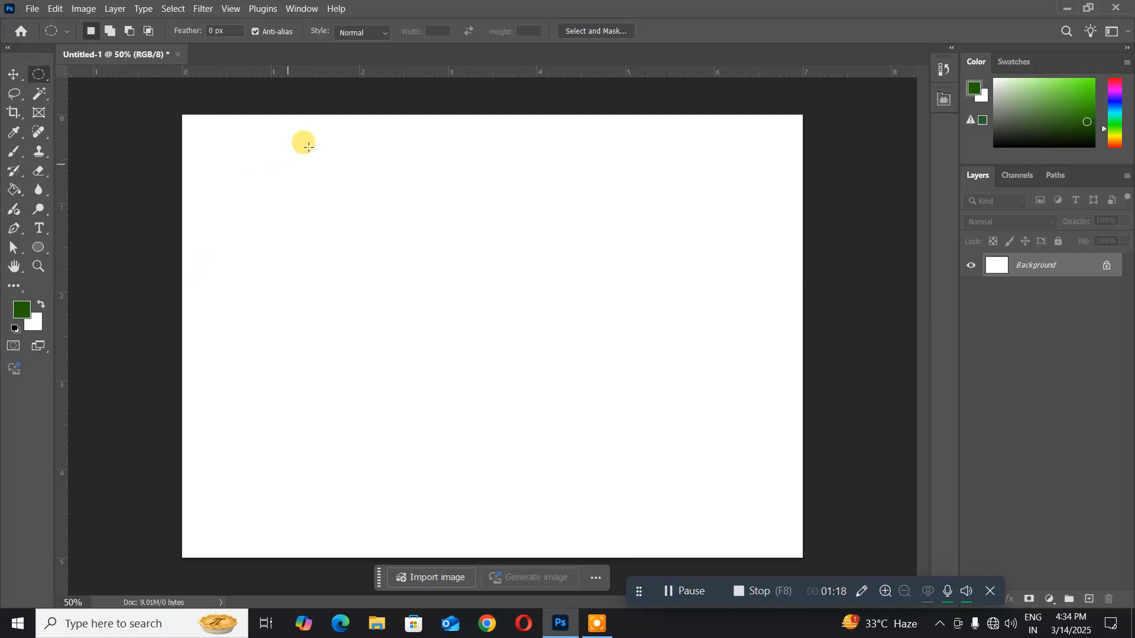
# - Draw a tall elliptical selection in the middle of the canvas and create a new blank layer with default settings
pyautogui.moveTo(330, 159); pyautogui.dragTo(620, 496)
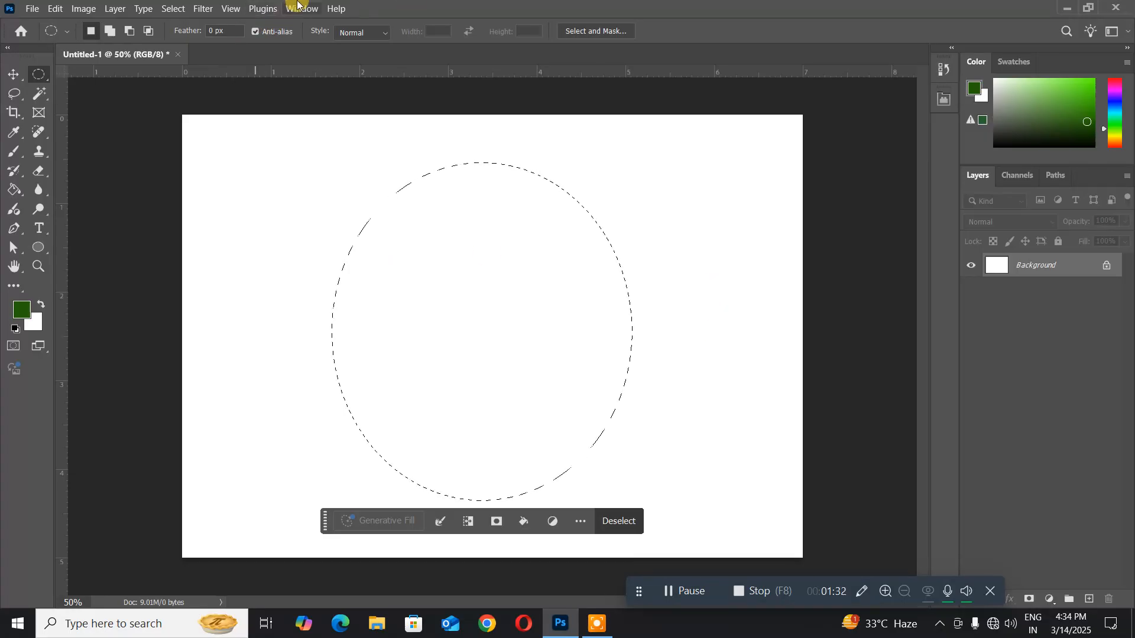
pyautogui.click(113, 10)
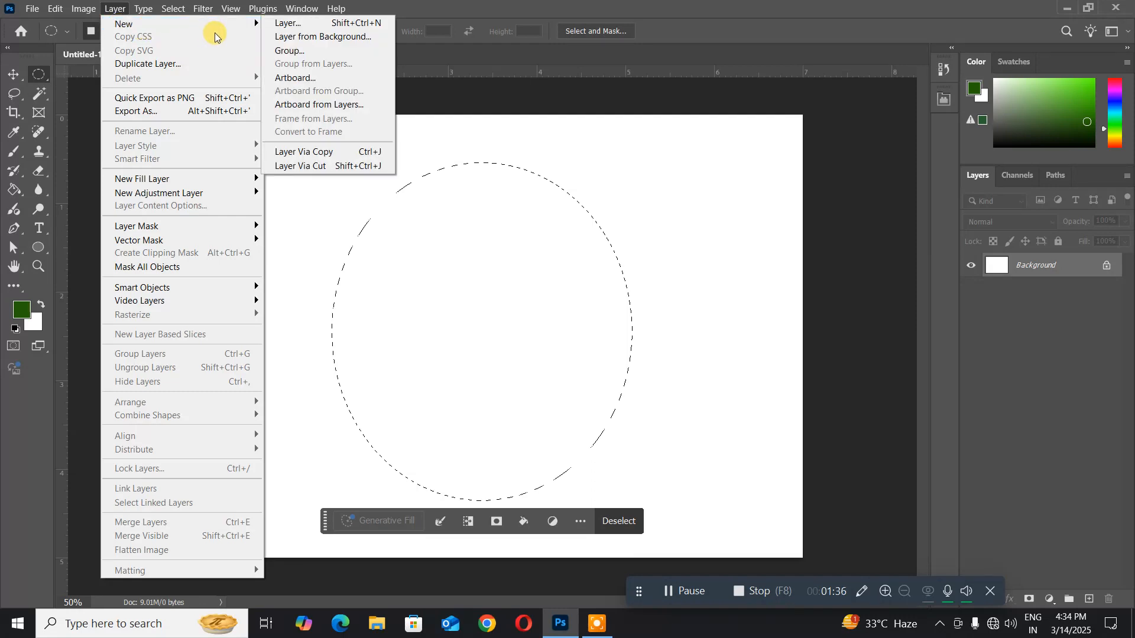
pyautogui.moveTo(228, 27)
pyautogui.click(290, 22)
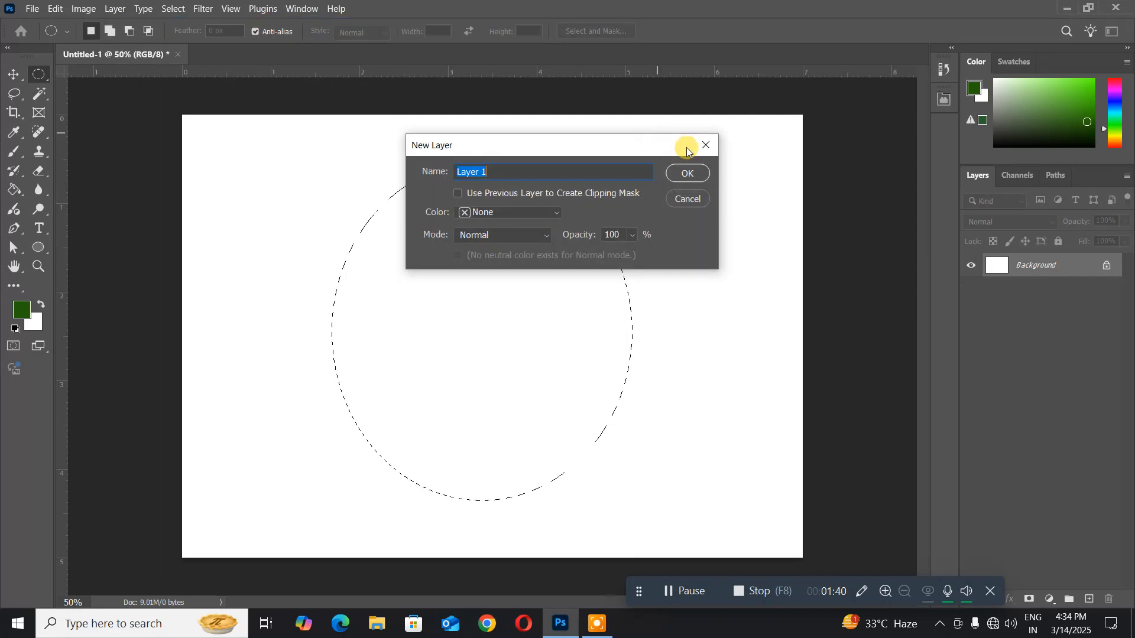
pyautogui.click(682, 172)
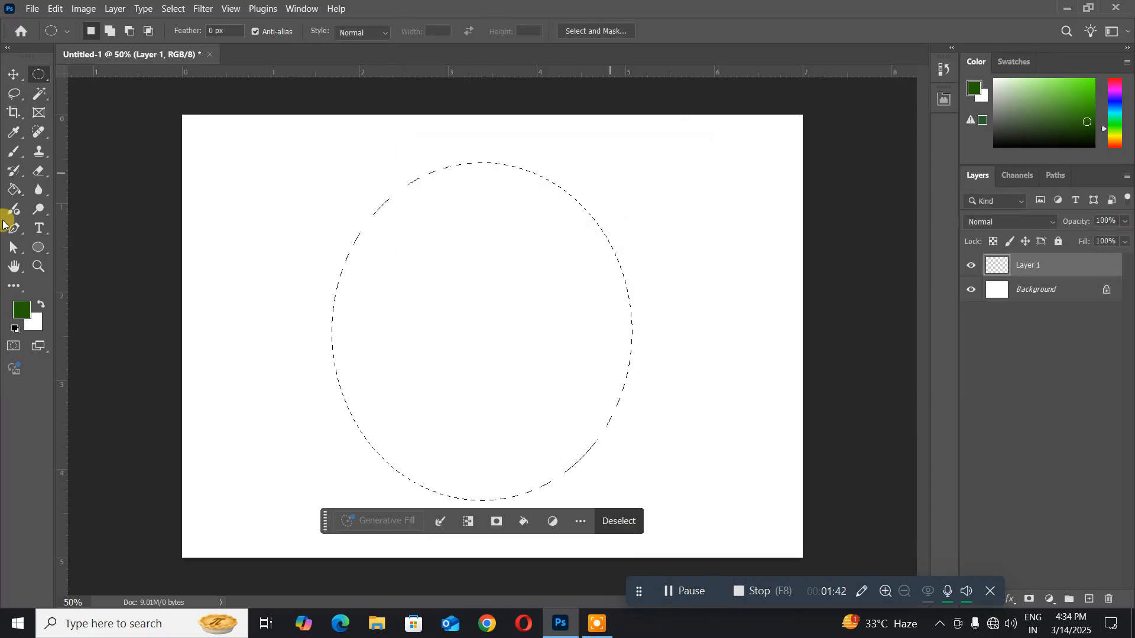
# - Set the foreground color to dark brown, hex 3b1903
pyautogui.click(22, 308)
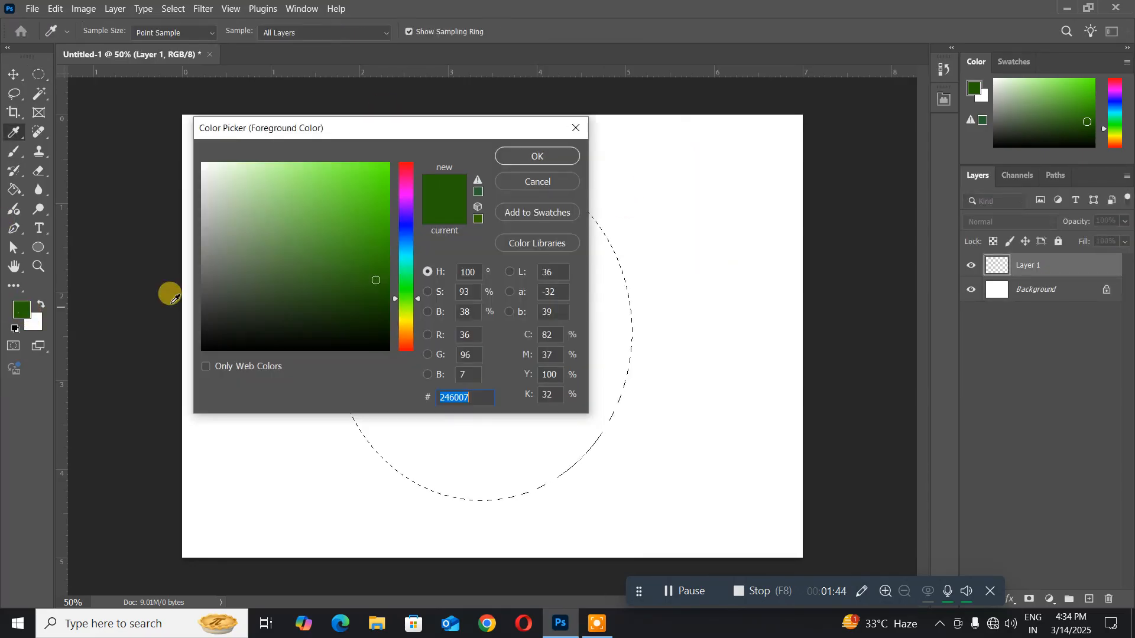
pyautogui.click(406, 339)
pyautogui.moveTo(378, 322)
pyautogui.mouseDown()
pyautogui.moveTo(375, 299)
pyautogui.moveTo(380, 307)
pyautogui.mouseUp()
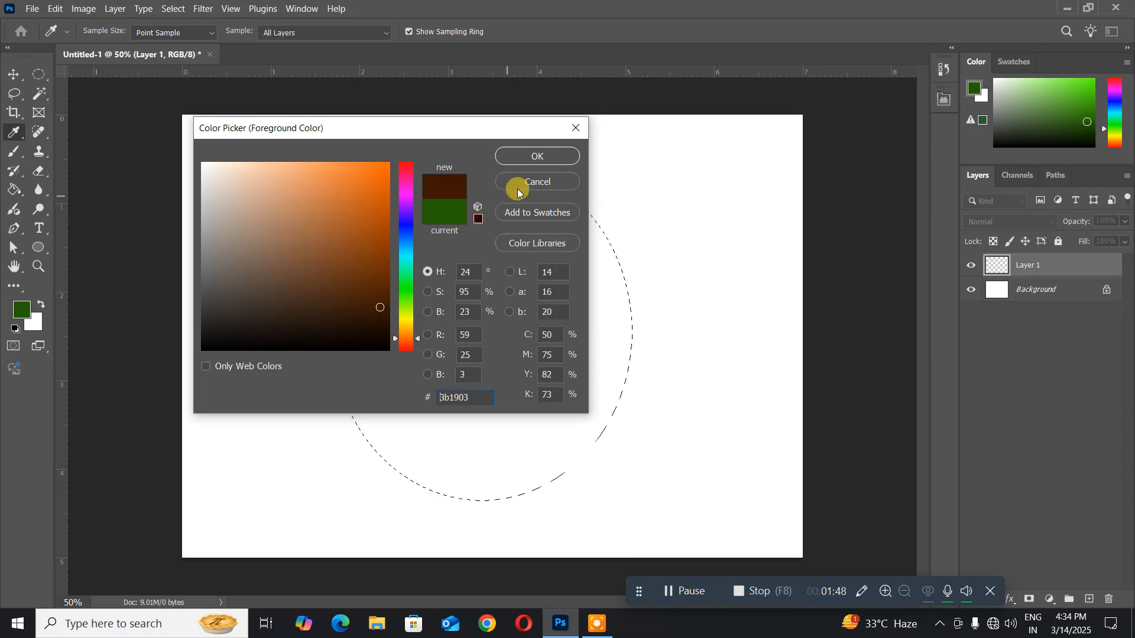
pyautogui.click(536, 157)
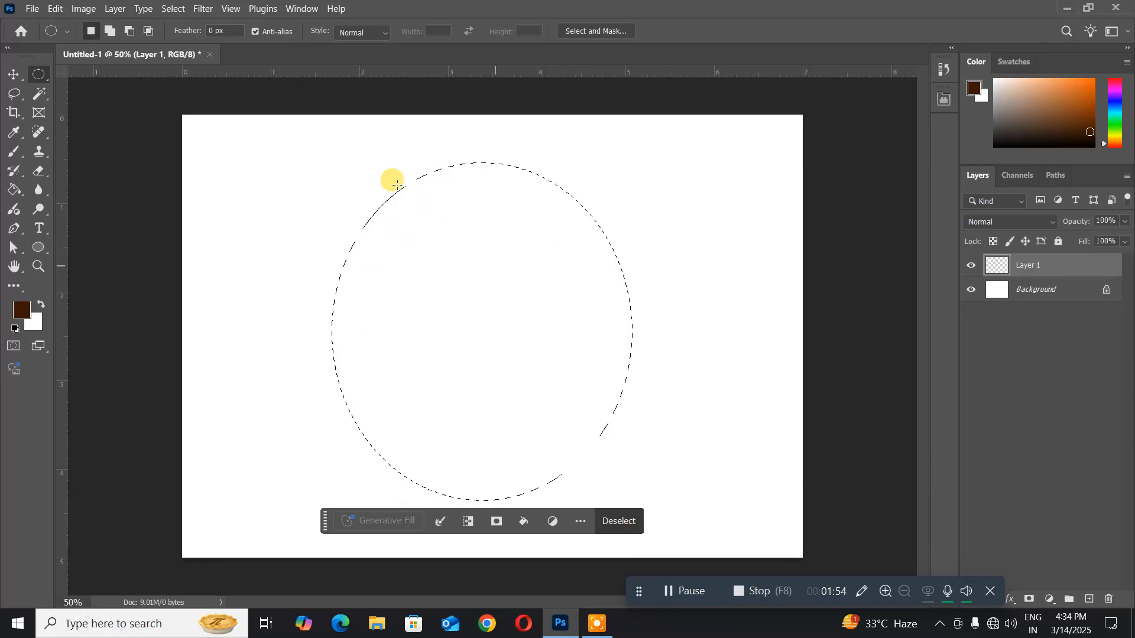
# - Fill the elliptical selection on the new layer with the foreground color in Normal mode at 100% opacity
pyautogui.click(53, 11)
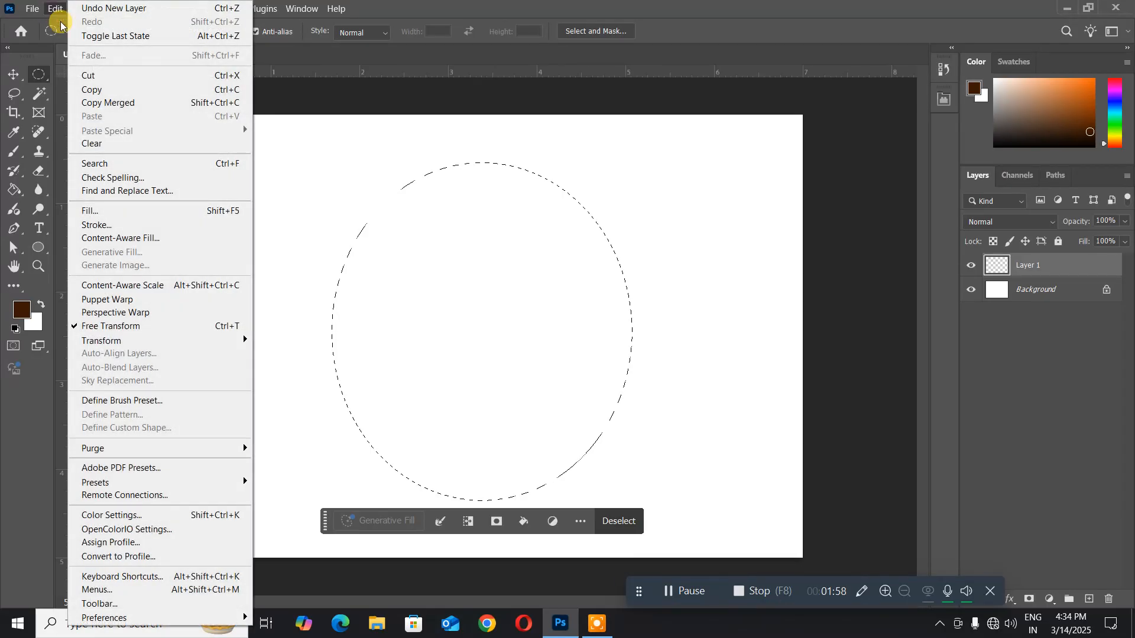
pyautogui.click(124, 211)
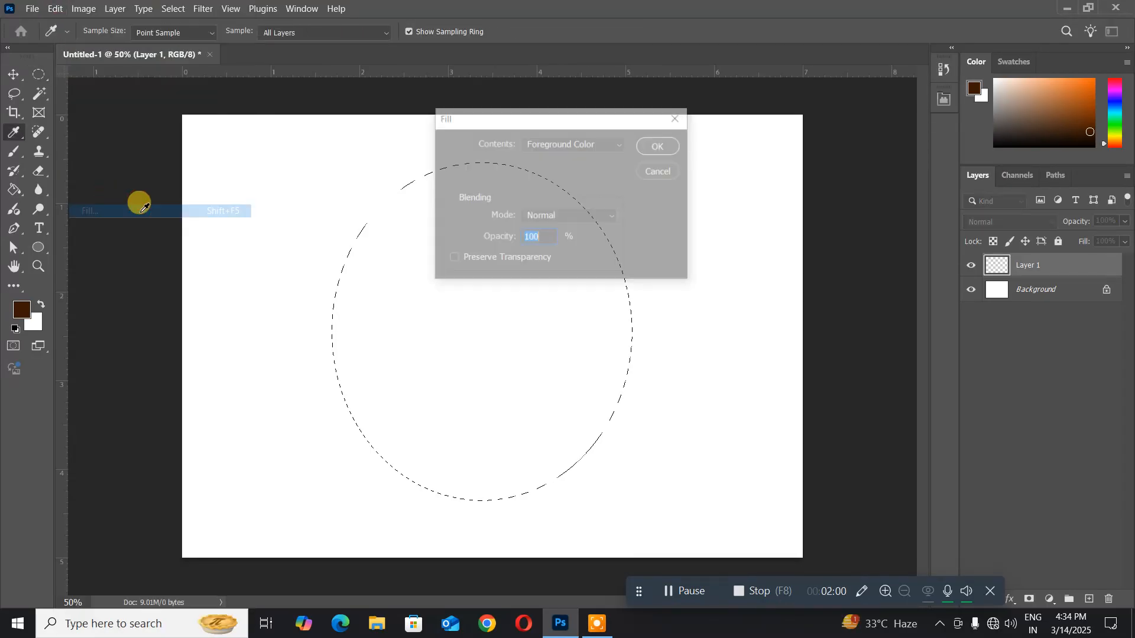
pyautogui.click(656, 145)
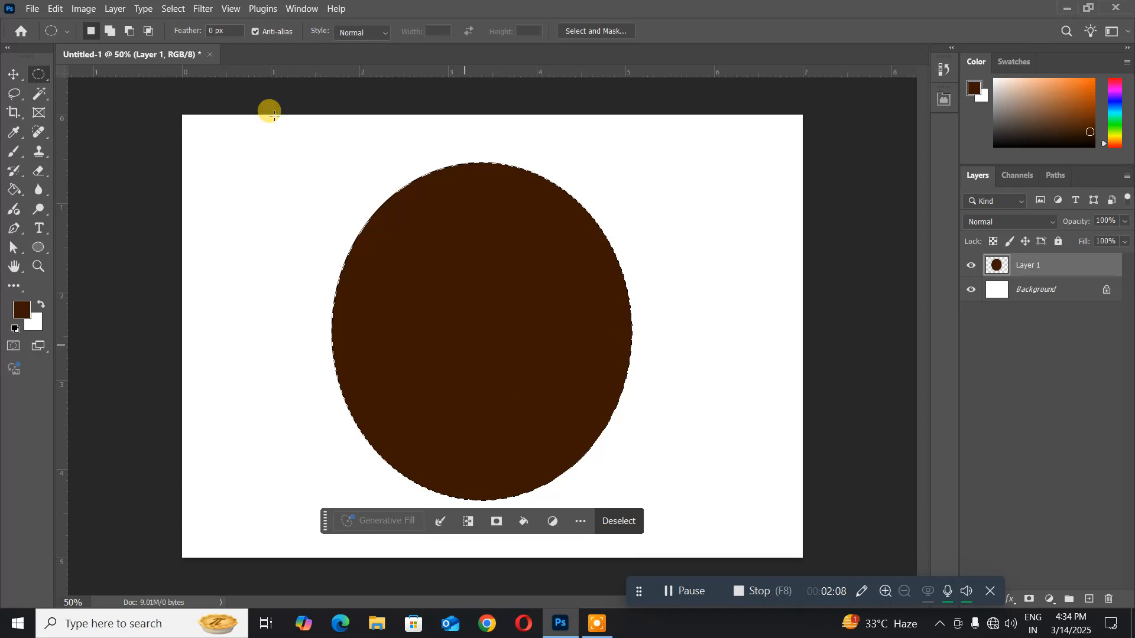
# - Scale the selection to about 93% around its centre, delete the brown fill inside it to leave an oval ring, and deselect
pyautogui.click(177, 10)
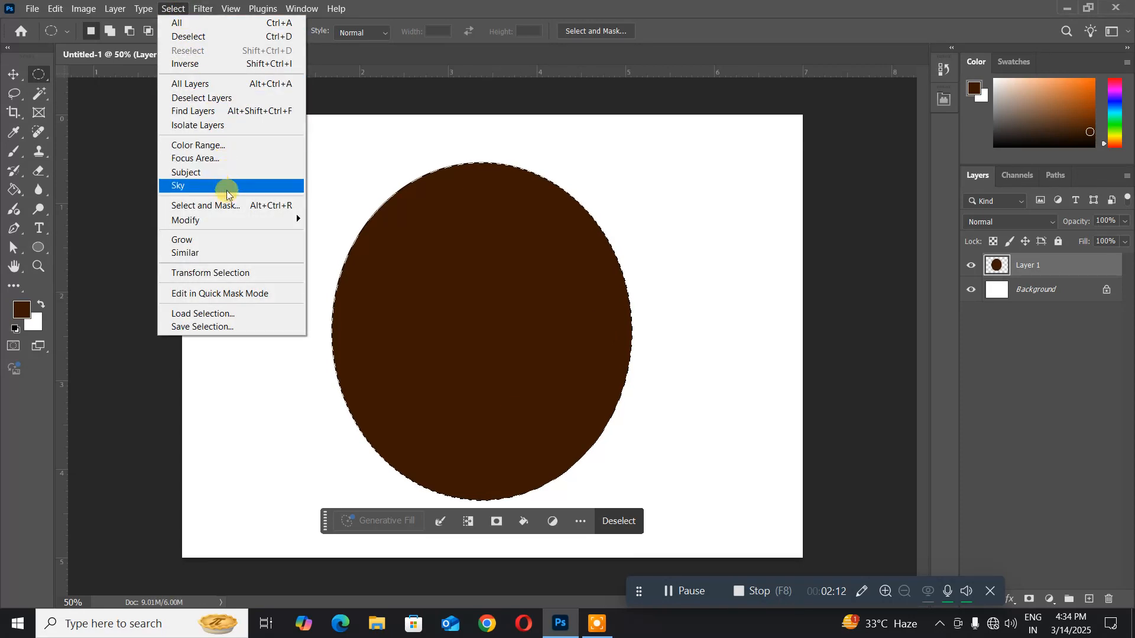
pyautogui.click(234, 277)
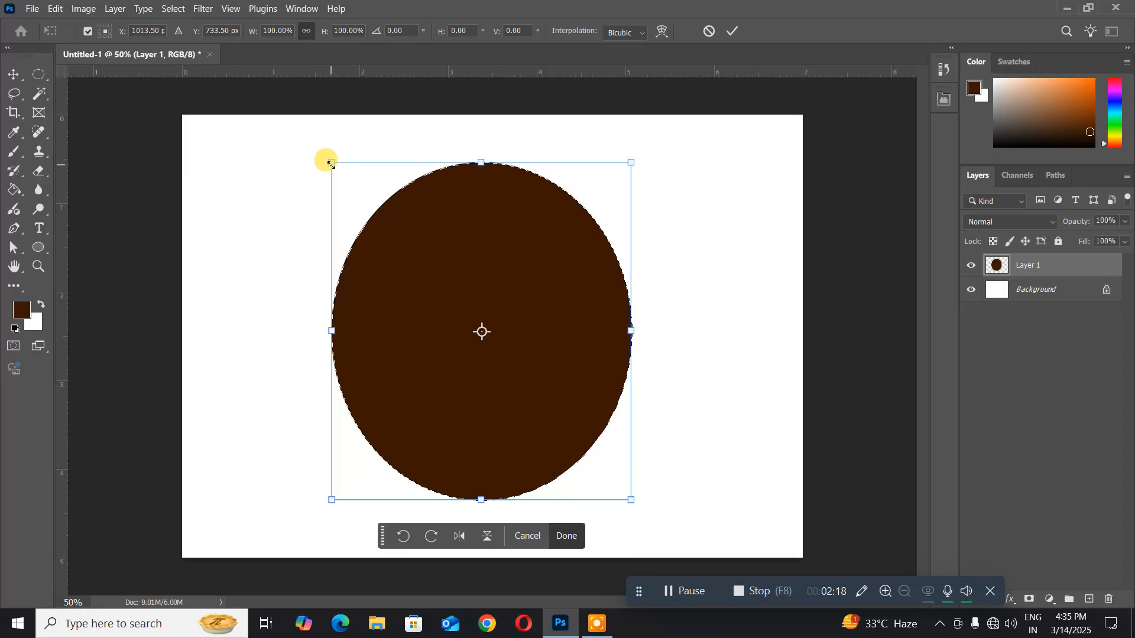
pyautogui.moveTo(330, 161); pyautogui.dragTo(341, 174)
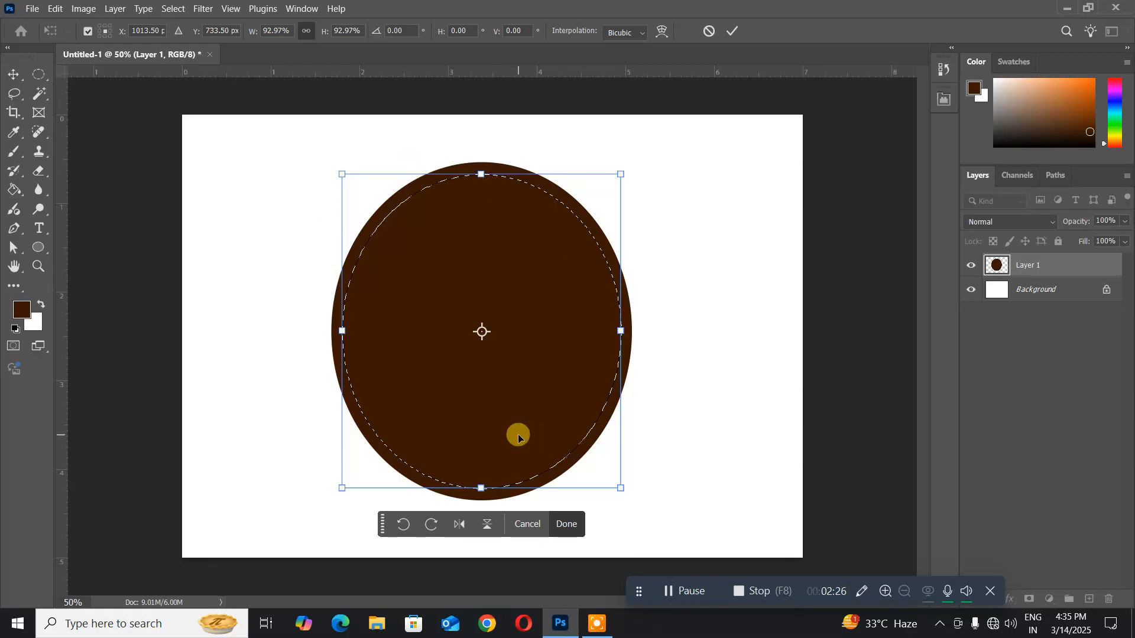
pyautogui.press('Return')
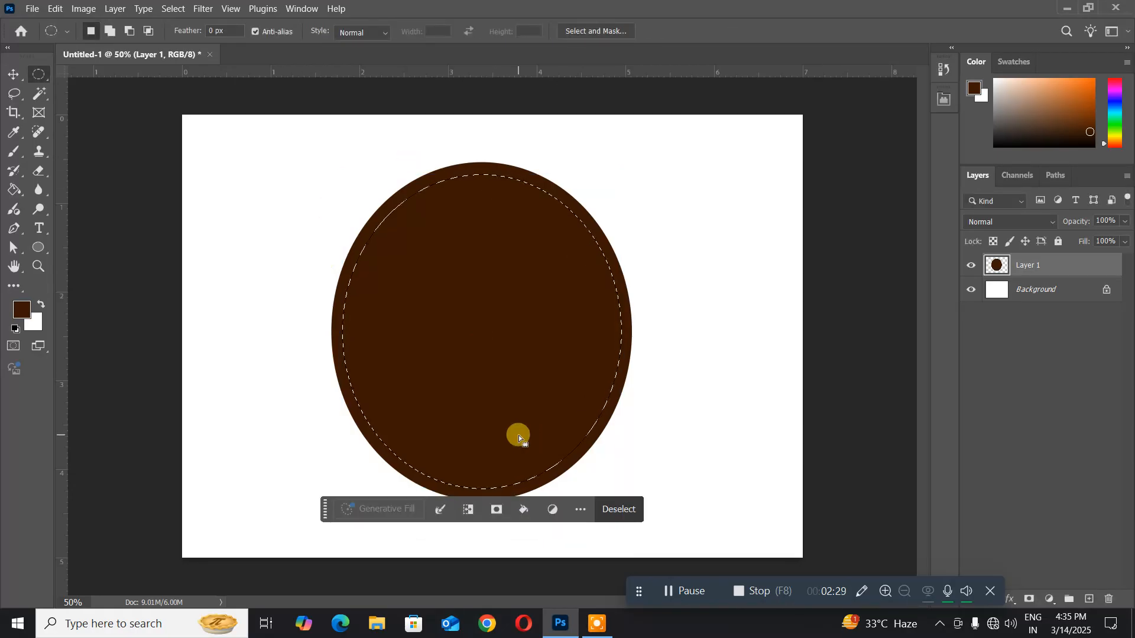
pyautogui.press('Delete')
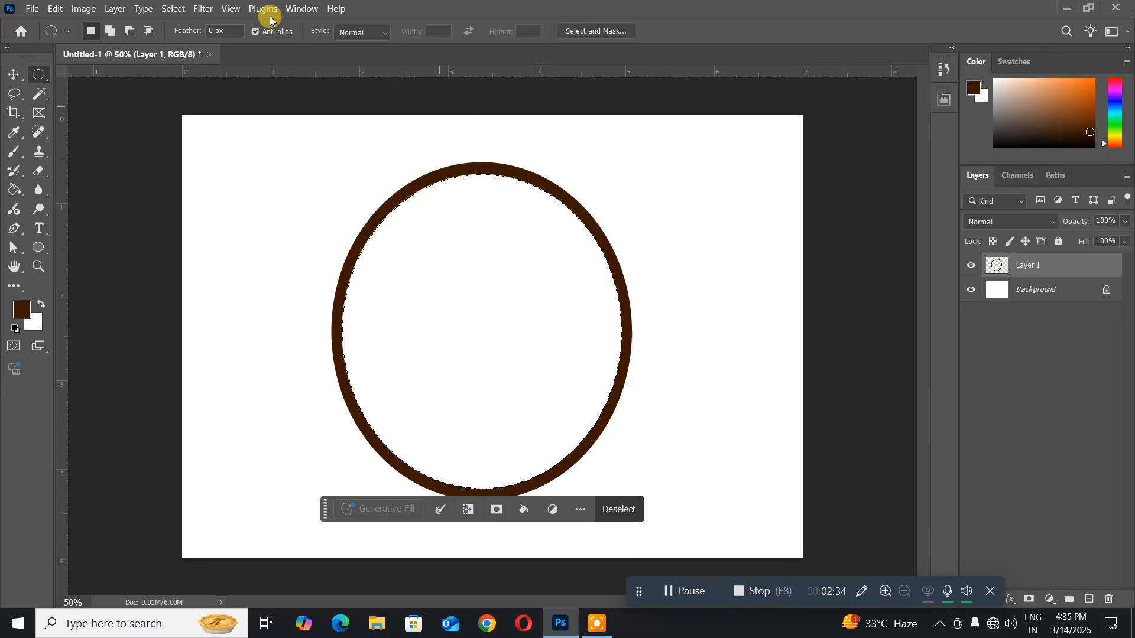
pyautogui.click(172, 10)
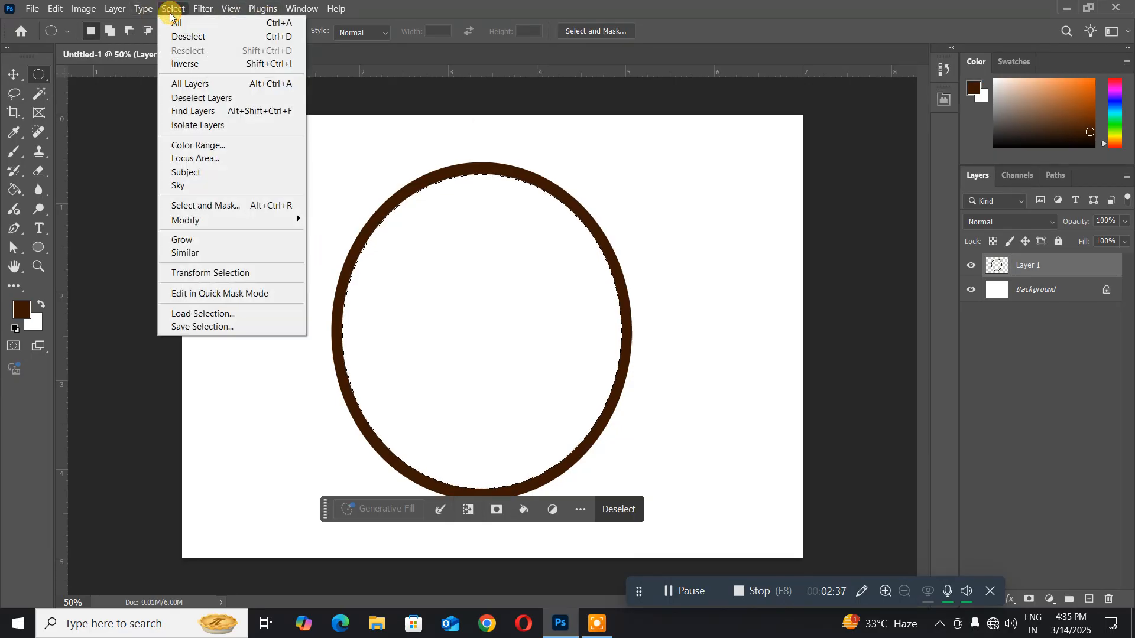
pyautogui.click(189, 36)
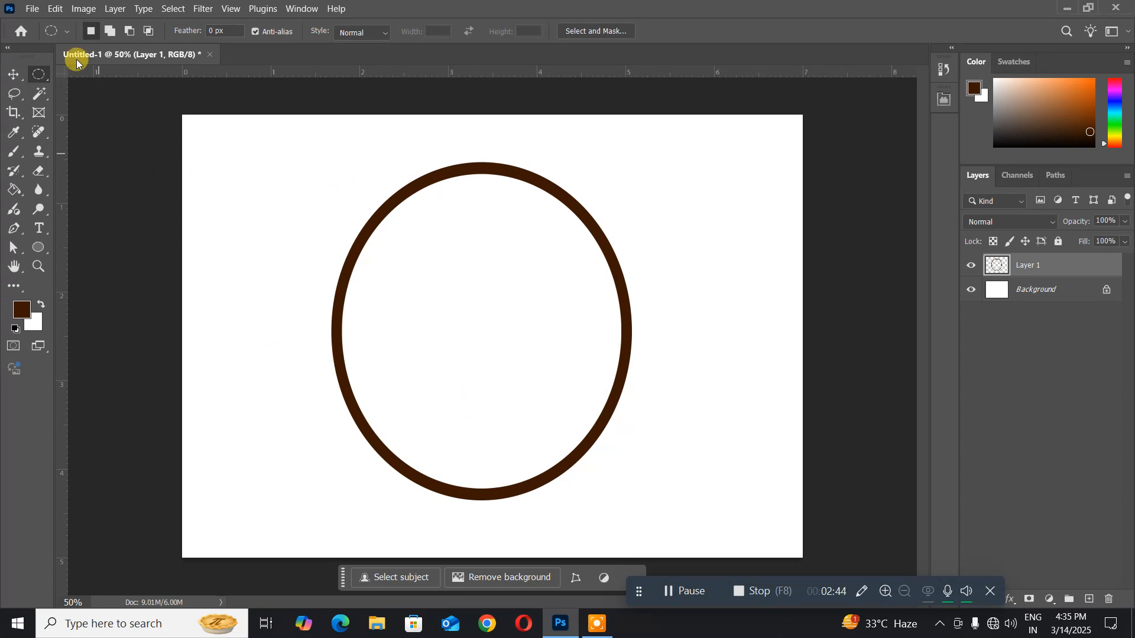
# - Open the image %5Bwallcoo%5D_cg_artwork_kjun_and_97bzo_02 from the psimages folder and float it in its own window over the oval frame document
pyautogui.click(41, 13)
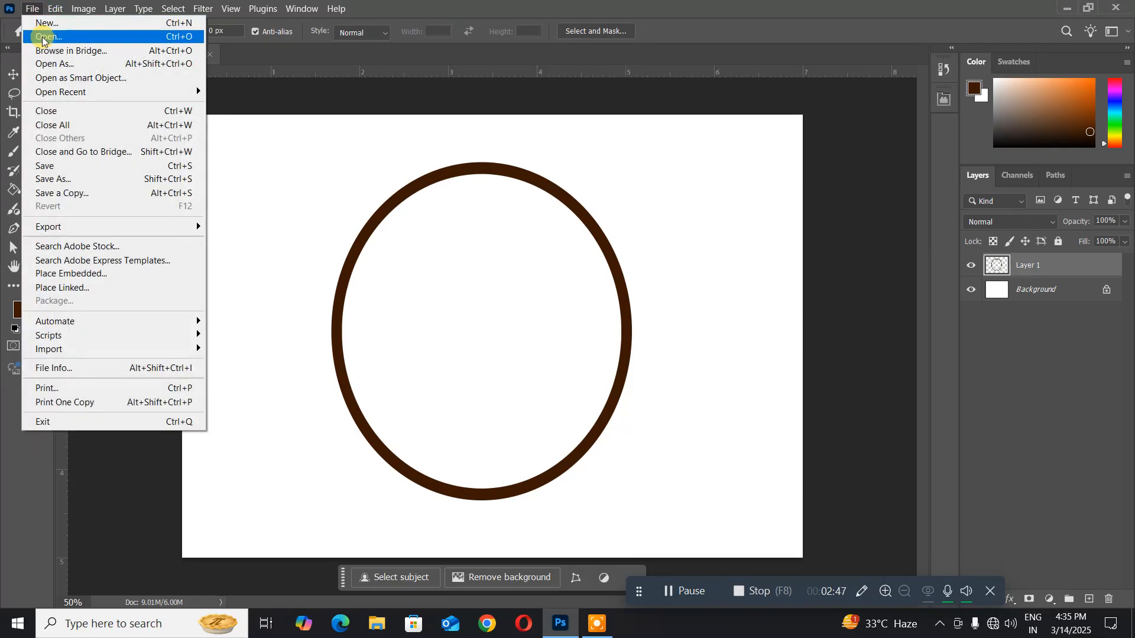
pyautogui.click(43, 38)
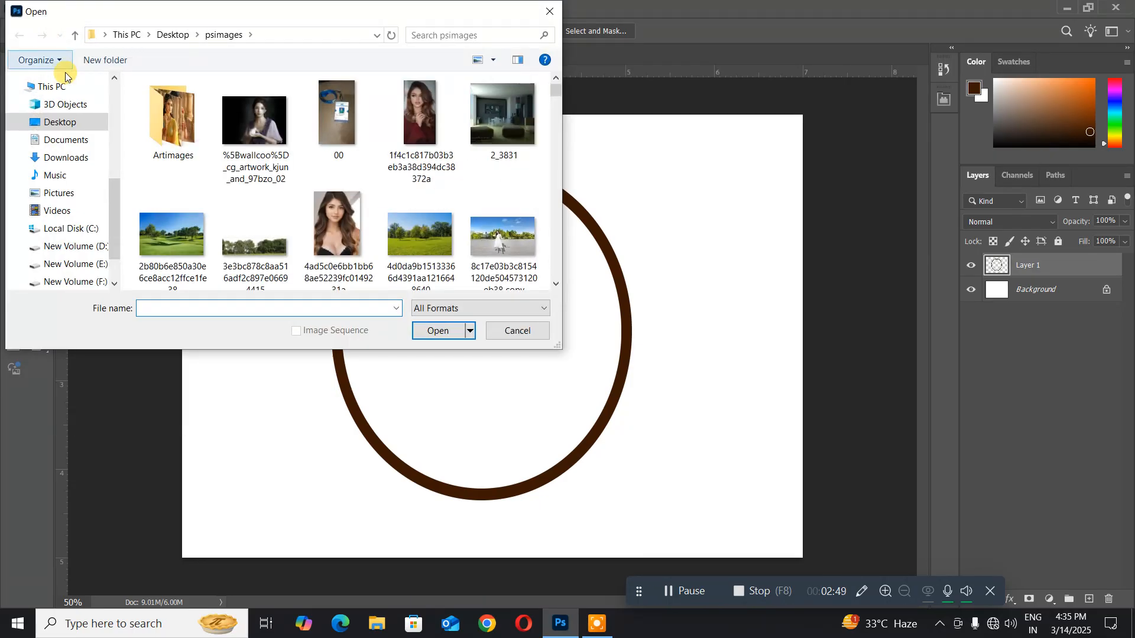
pyautogui.click(259, 143)
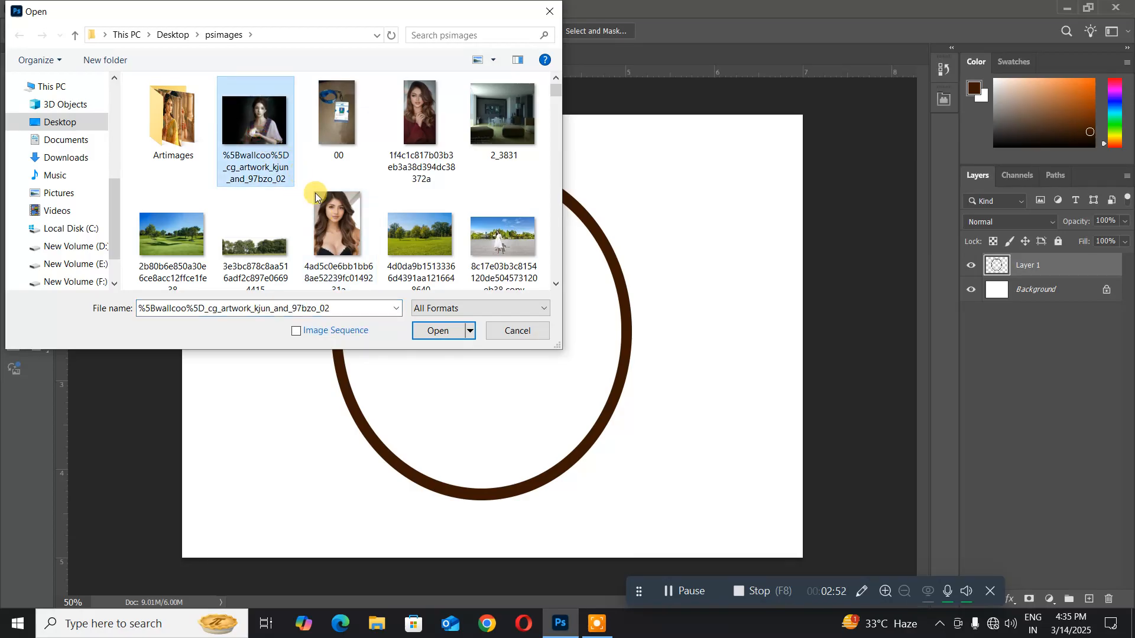
pyautogui.click(425, 332)
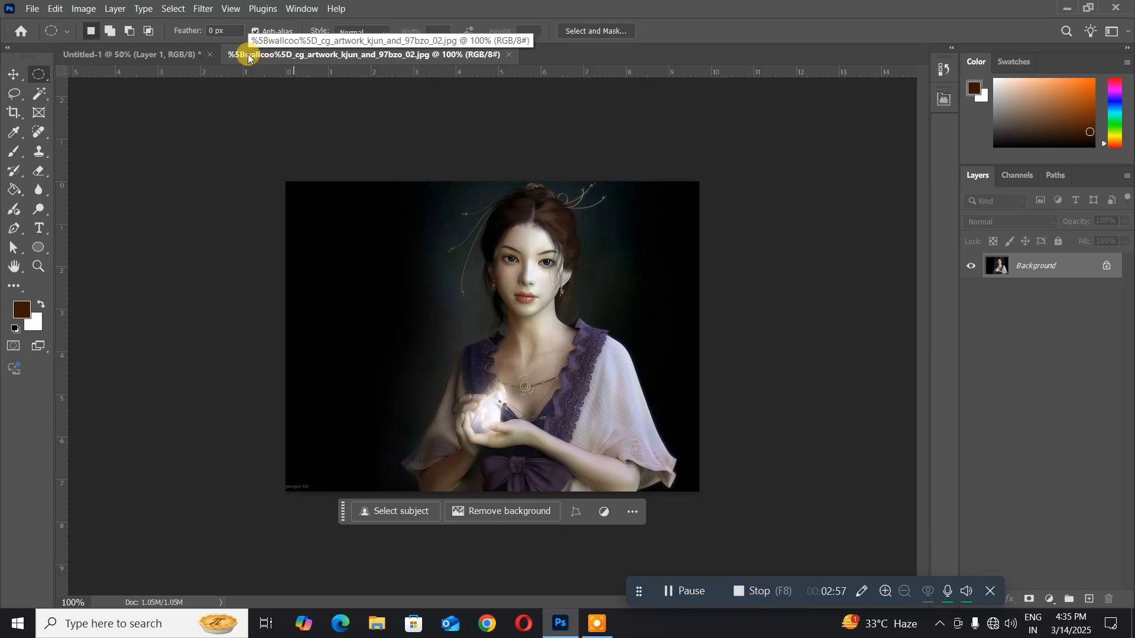
pyautogui.moveTo(248, 57); pyautogui.dragTo(559, 193)
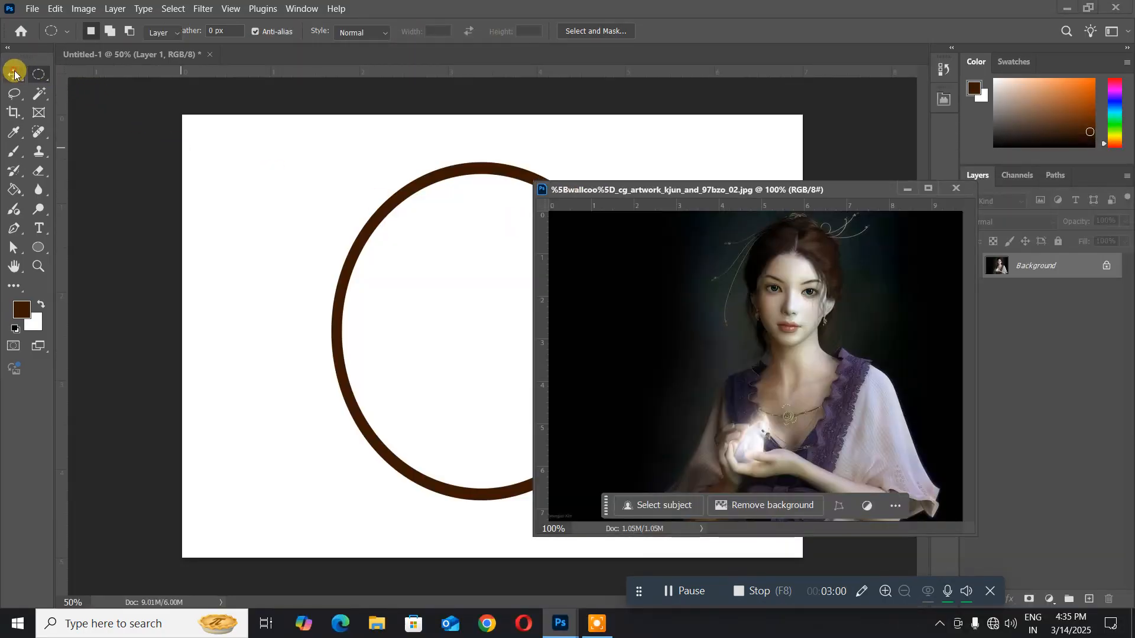
# - Copy the portrait into the oval frame document, close the source image, and centre the portrait inside the ring
pyautogui.click(14, 74)
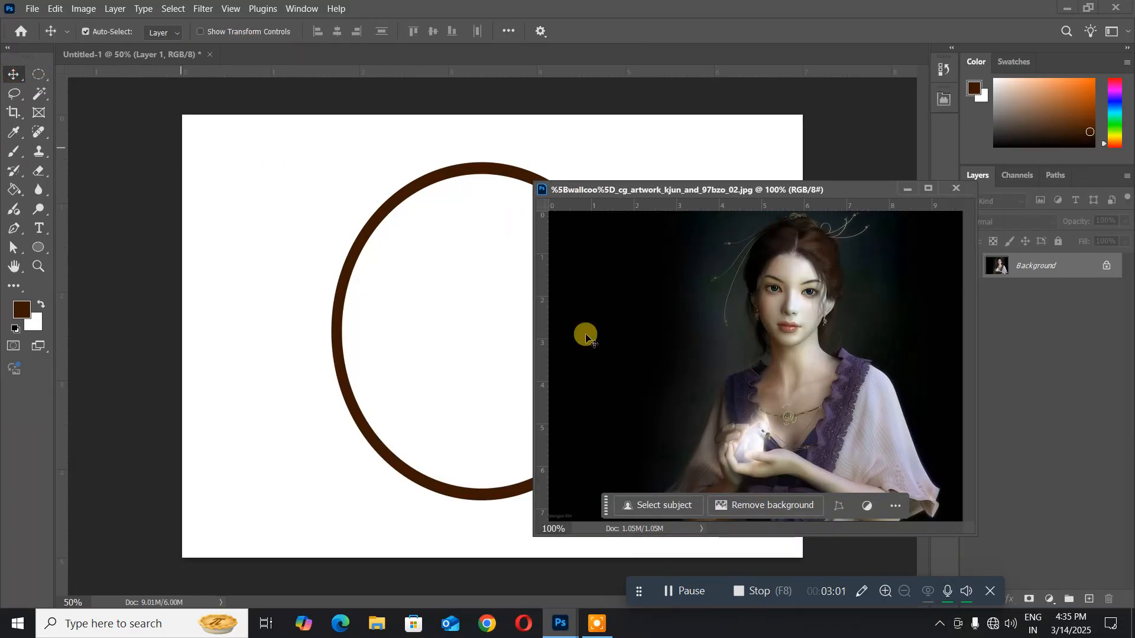
pyautogui.moveTo(583, 305); pyautogui.dragTo(469, 331)
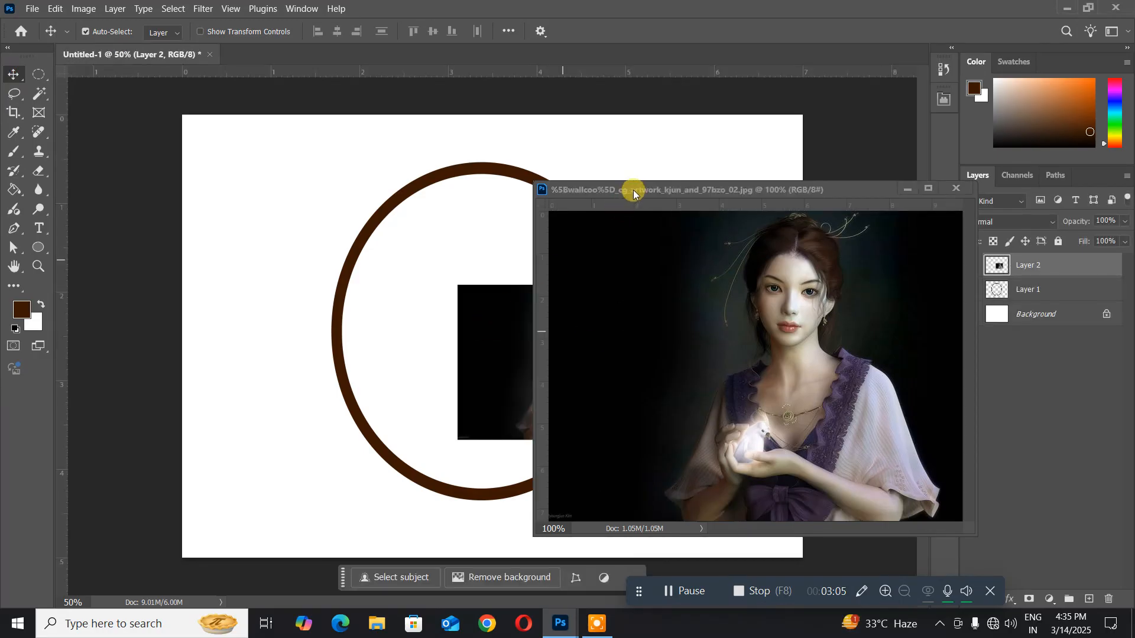
pyautogui.moveTo(633, 189); pyautogui.dragTo(340, 214)
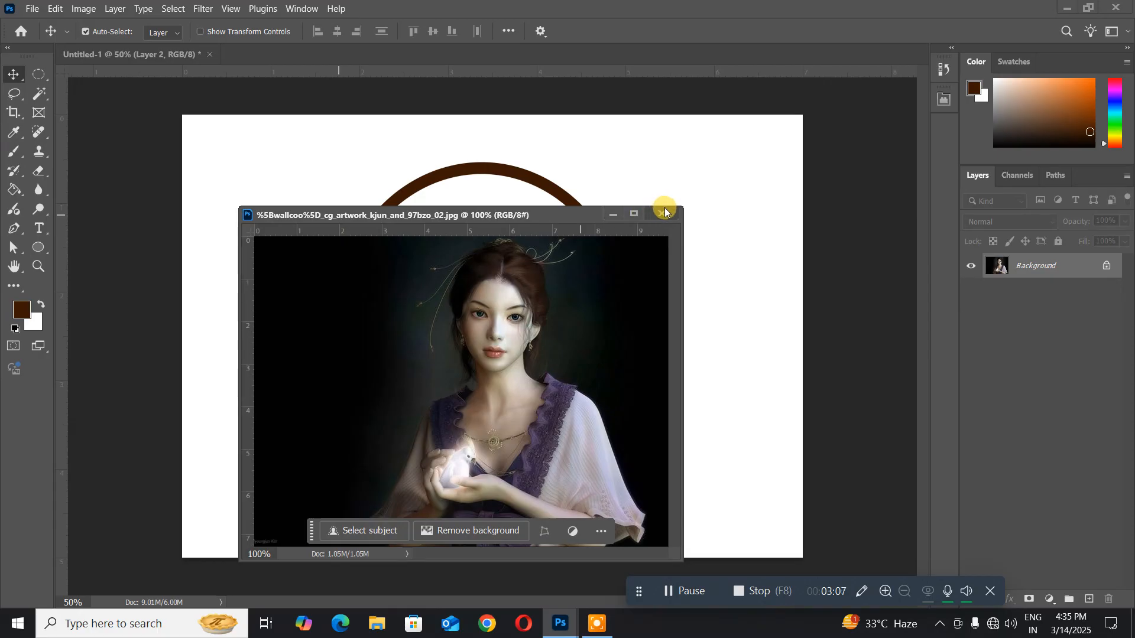
pyautogui.click(658, 213)
pyautogui.moveTo(616, 371); pyautogui.dragTo(578, 360)
pyautogui.press('ctrl')
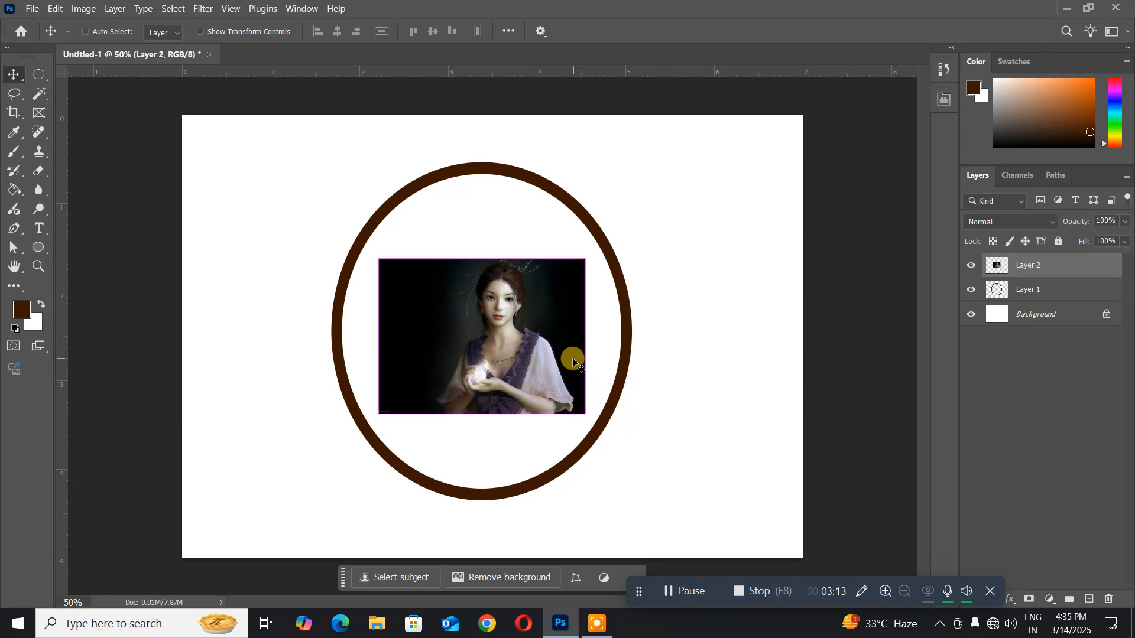
# - Scale the portrait layer proportionally to about 213% and position it so it covers the oval ring
pyautogui.hotkey('ctrl', 't')
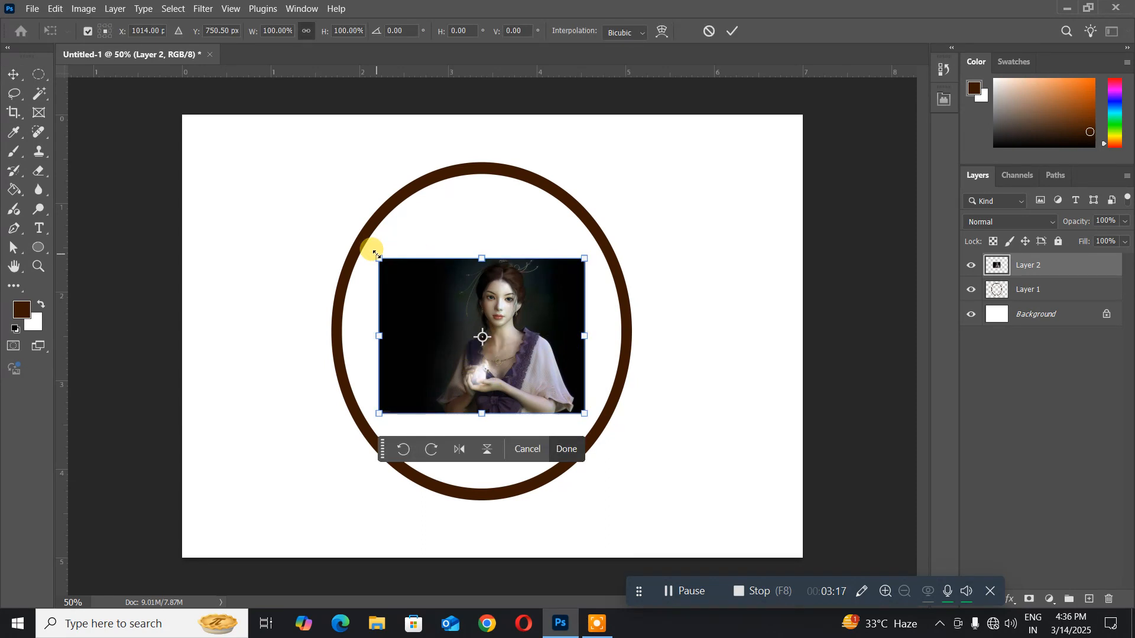
pyautogui.moveTo(375, 254); pyautogui.dragTo(286, 165)
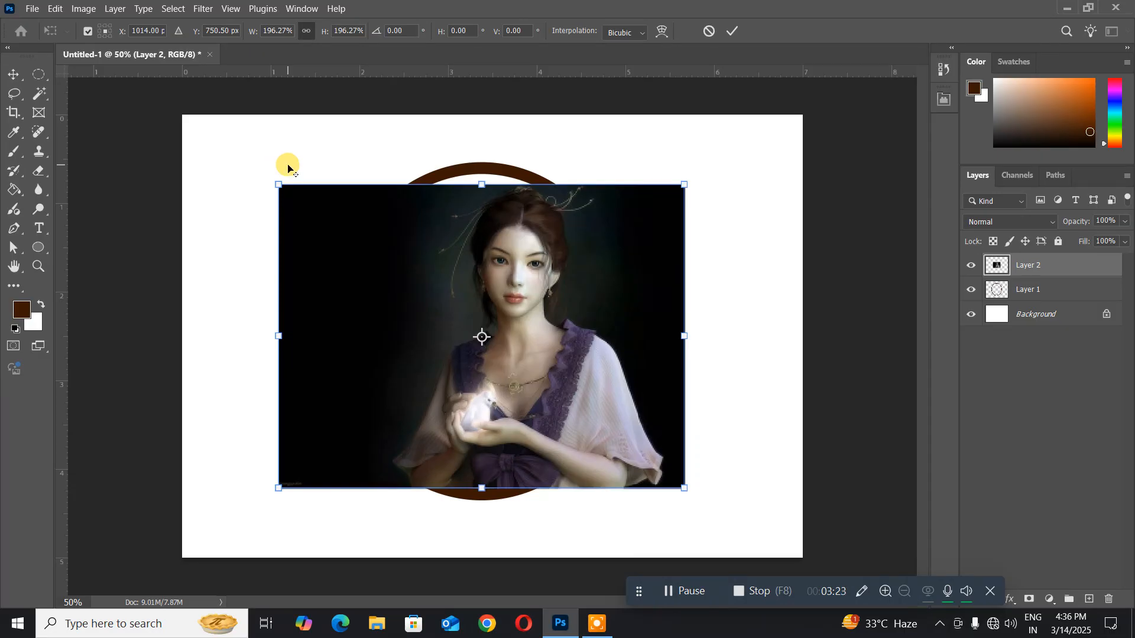
pyautogui.moveTo(329, 266)
pyautogui.mouseDown()
pyautogui.moveTo(325, 250)
pyautogui.moveTo(326, 263)
pyautogui.mouseUp()
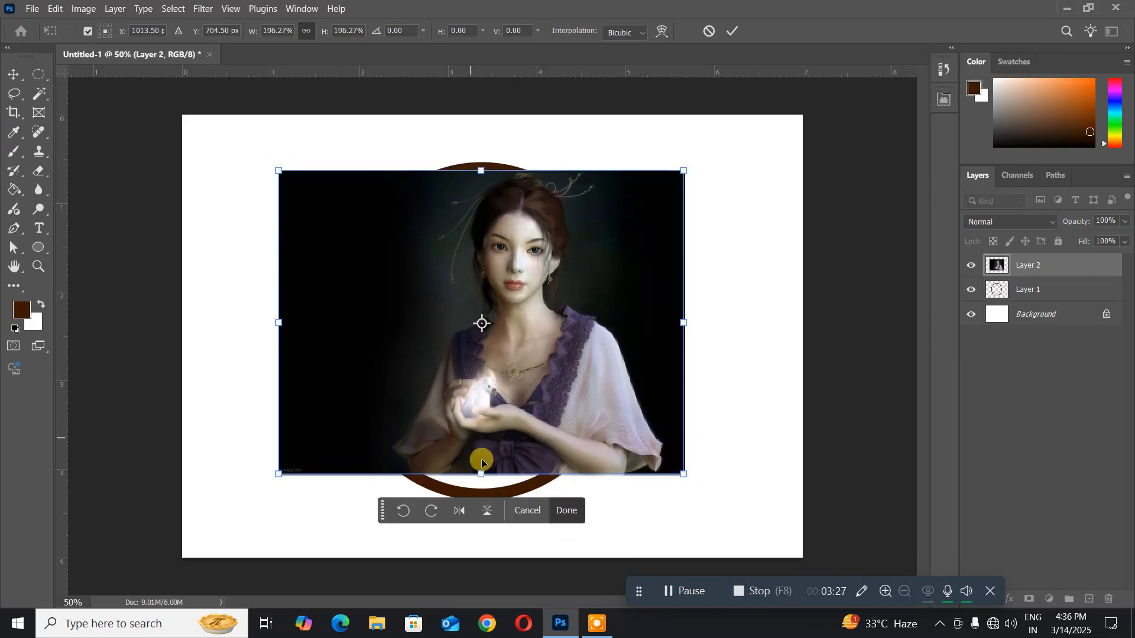
pyautogui.moveTo(478, 471); pyautogui.dragTo(473, 498)
pyautogui.moveTo(447, 478); pyautogui.dragTo(408, 448)
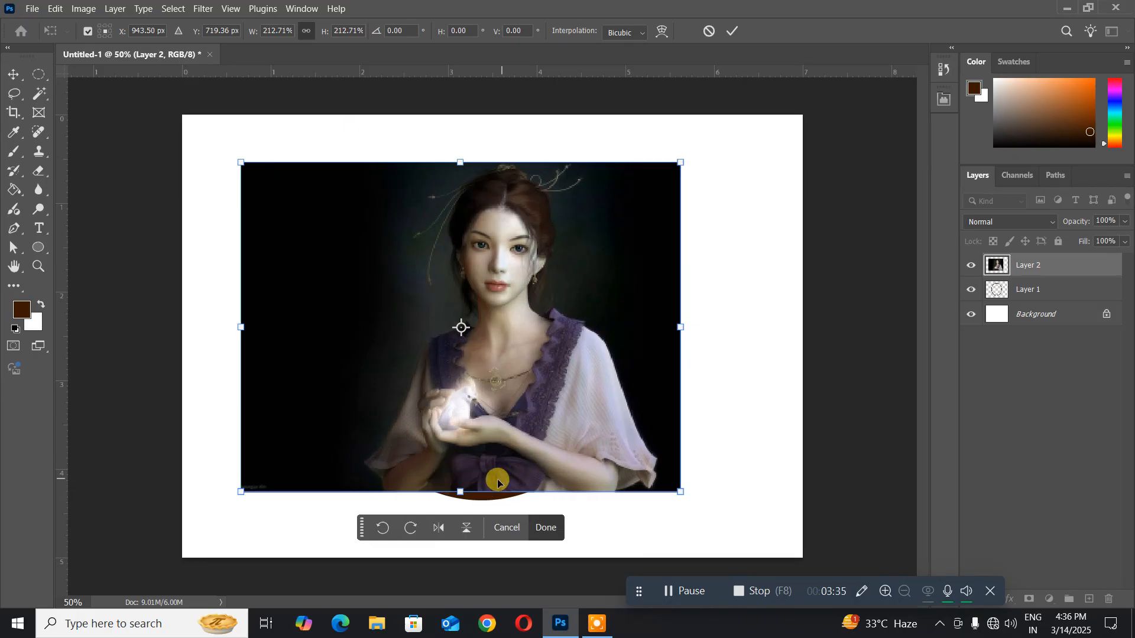
pyautogui.press('Return')
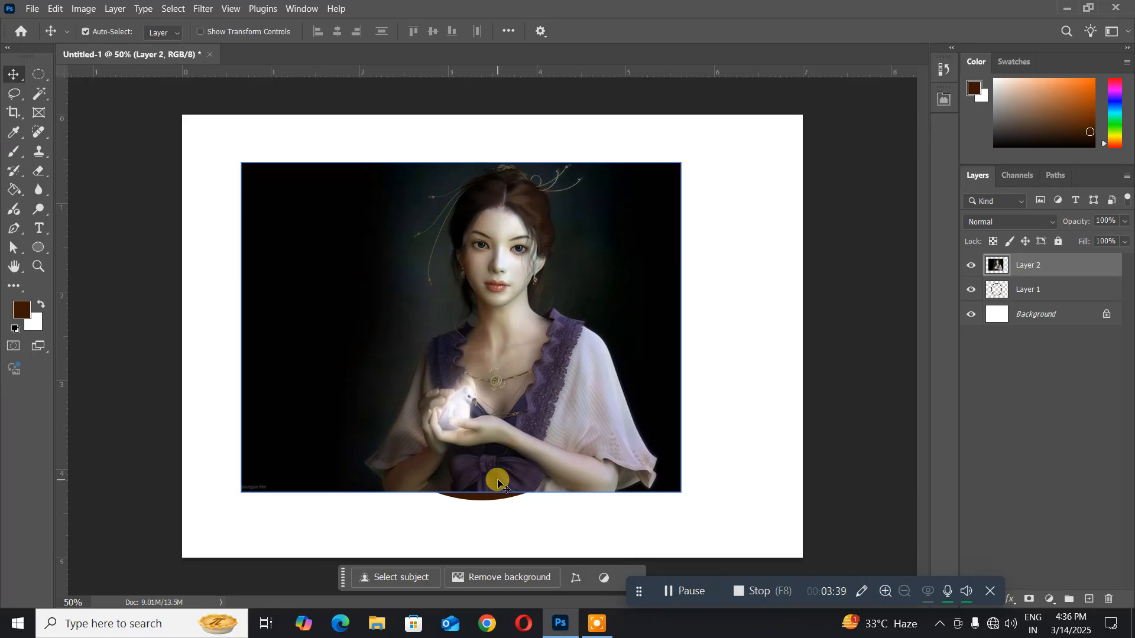
# - Shift the portrait so the woman is centred in the oval, and move its layer beneath the ring layer
pyautogui.moveTo(342, 299)
pyautogui.mouseDown()
pyautogui.moveTo(356, 307)
pyautogui.moveTo(323, 309)
pyautogui.mouseUp()
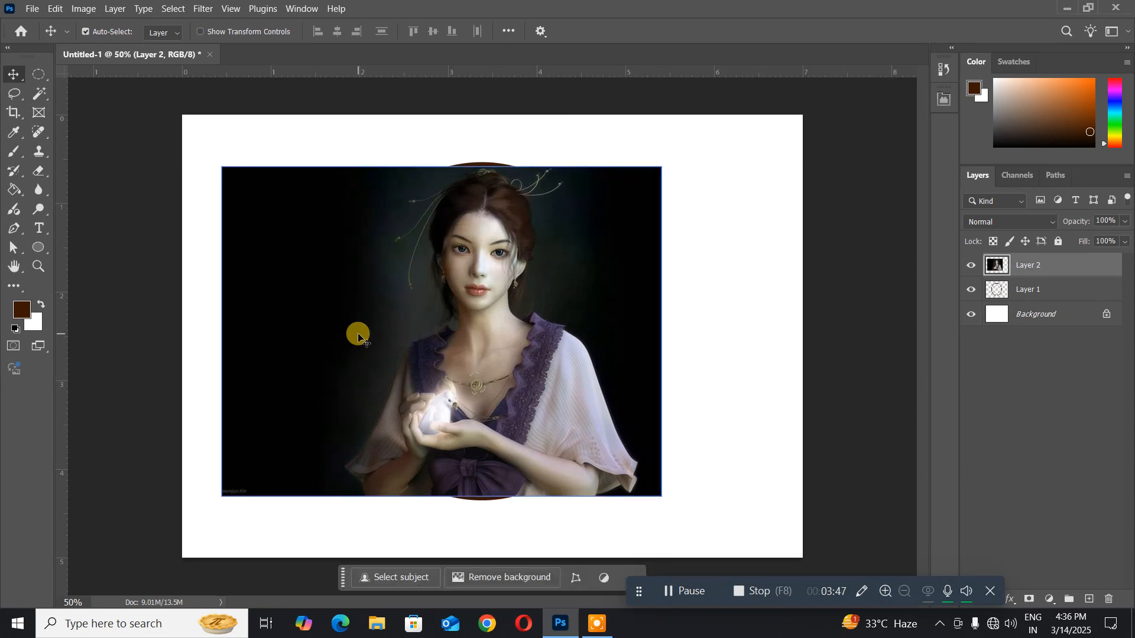
pyautogui.hotkey('ctrl', '[')
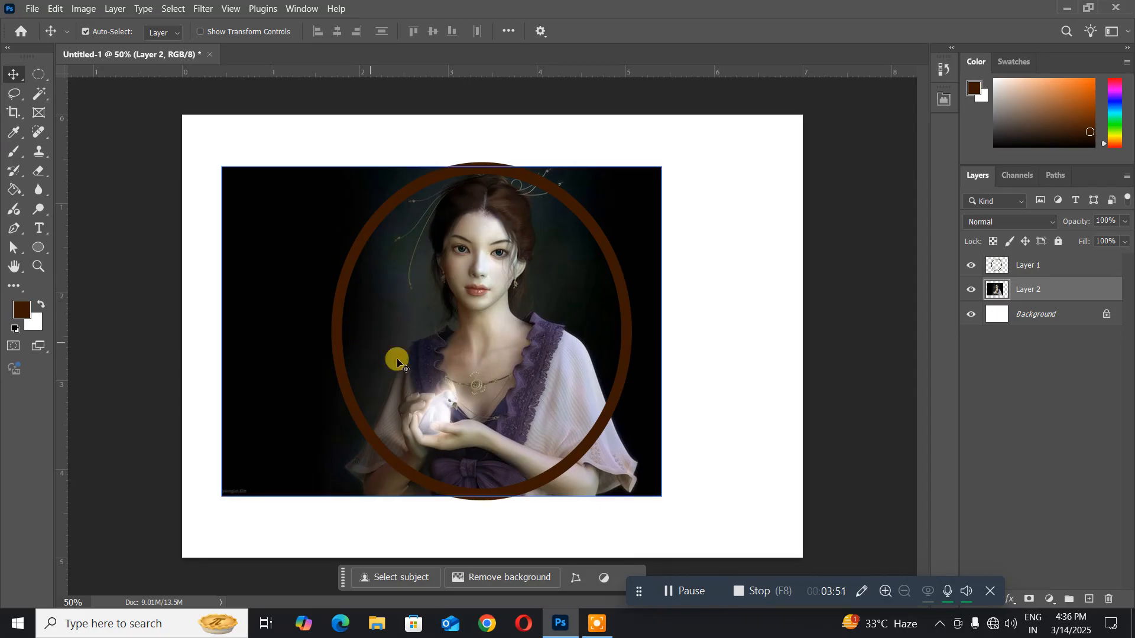
# - Select the area outside the ring on Layer 1 with the Magic Wand, delete that area from the portrait on Layer 2, and deselect
pyautogui.click(1042, 255)
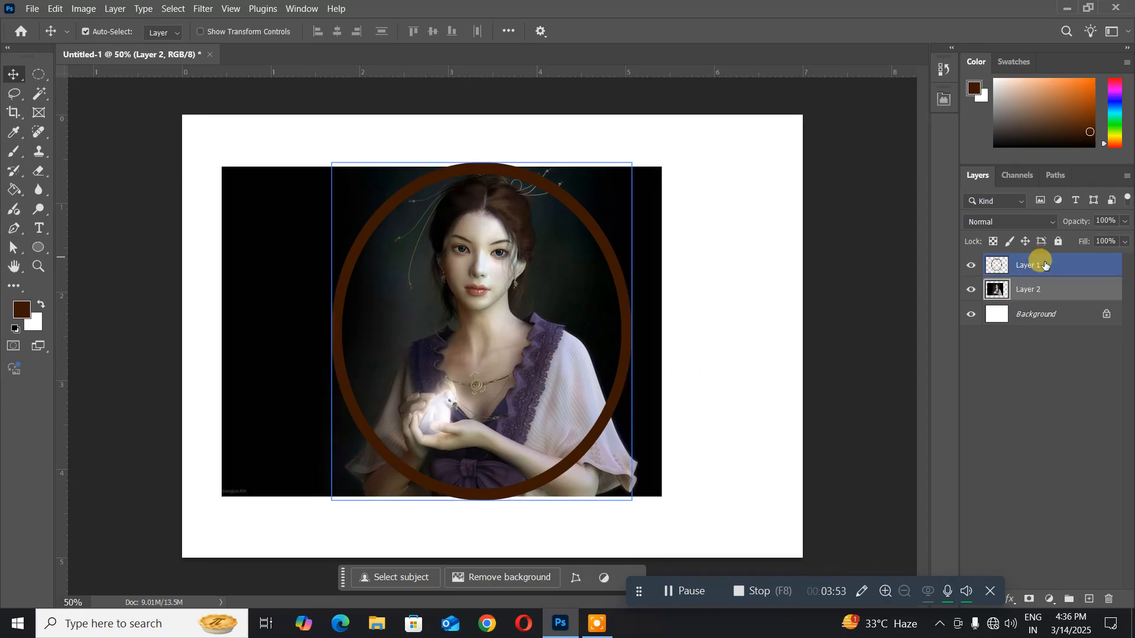
pyautogui.click(1044, 265)
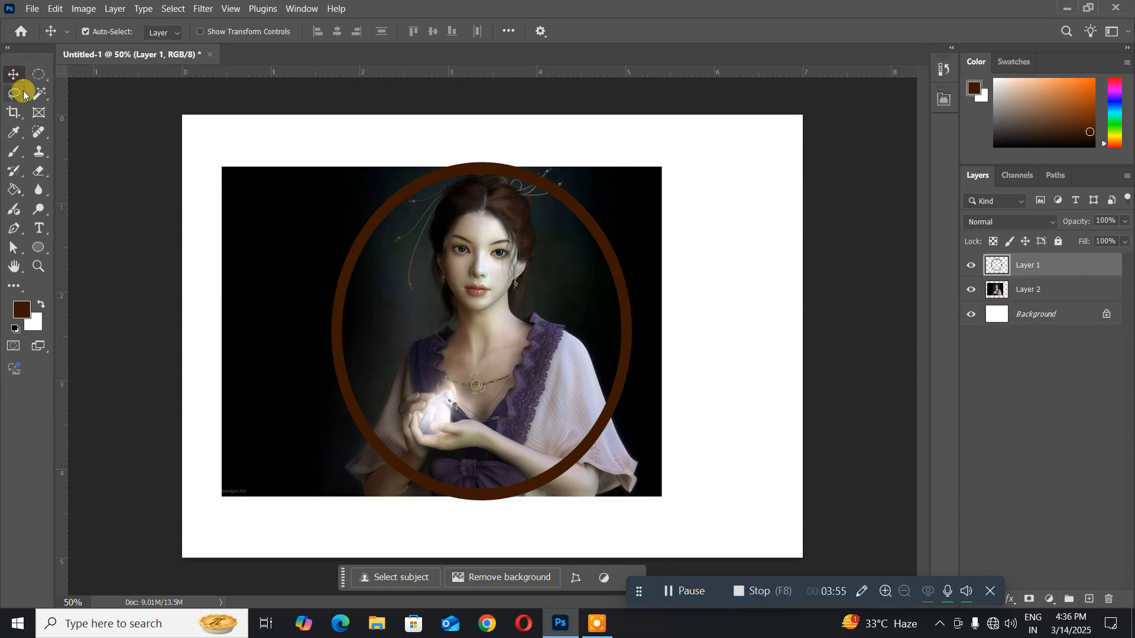
pyautogui.moveTo(45, 101); pyautogui.dragTo(98, 119)
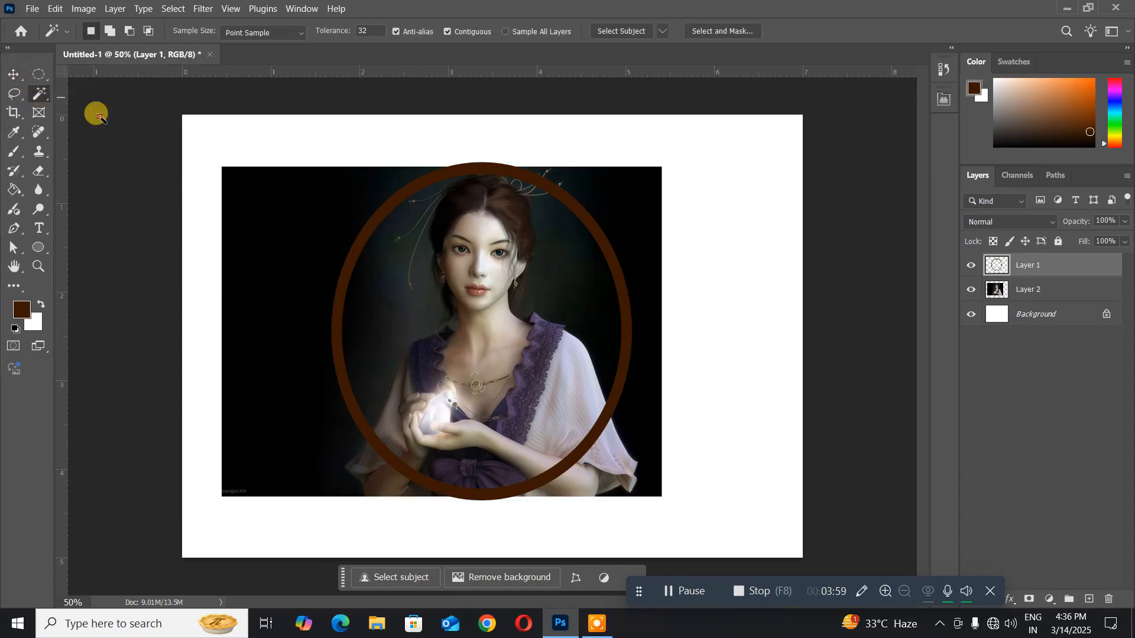
pyautogui.click(722, 206)
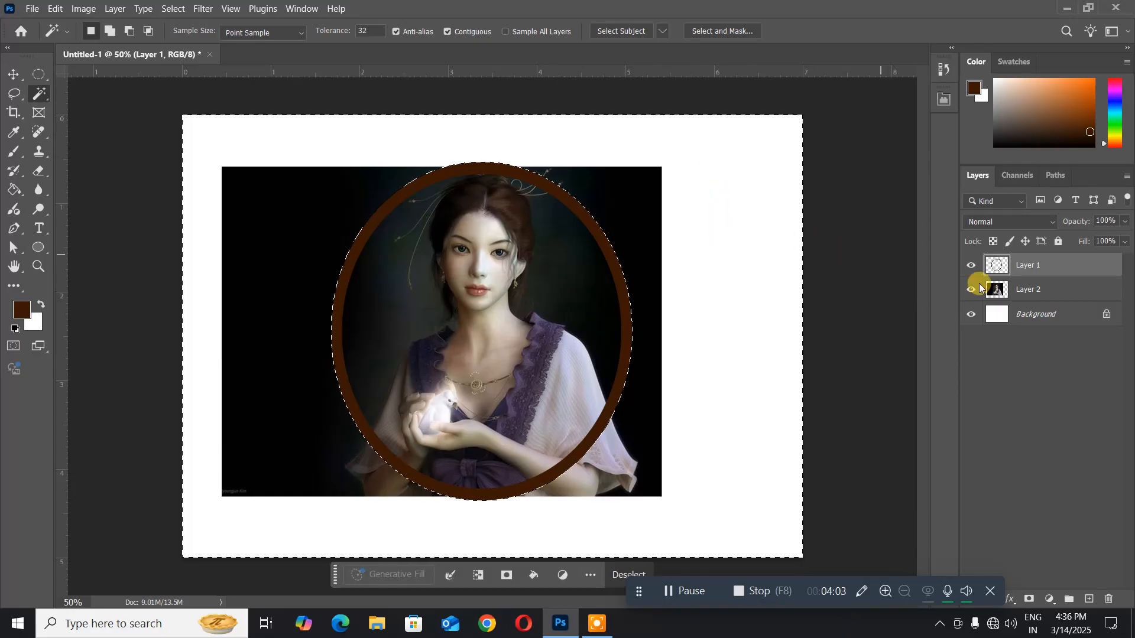
pyautogui.click(1014, 290)
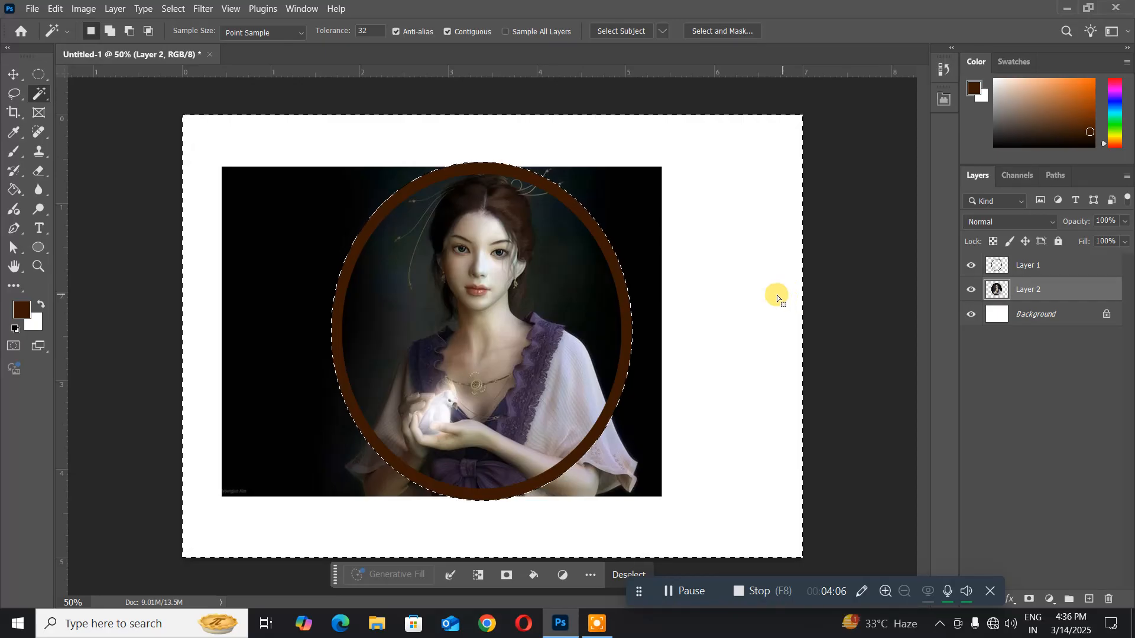
pyautogui.press('Delete')
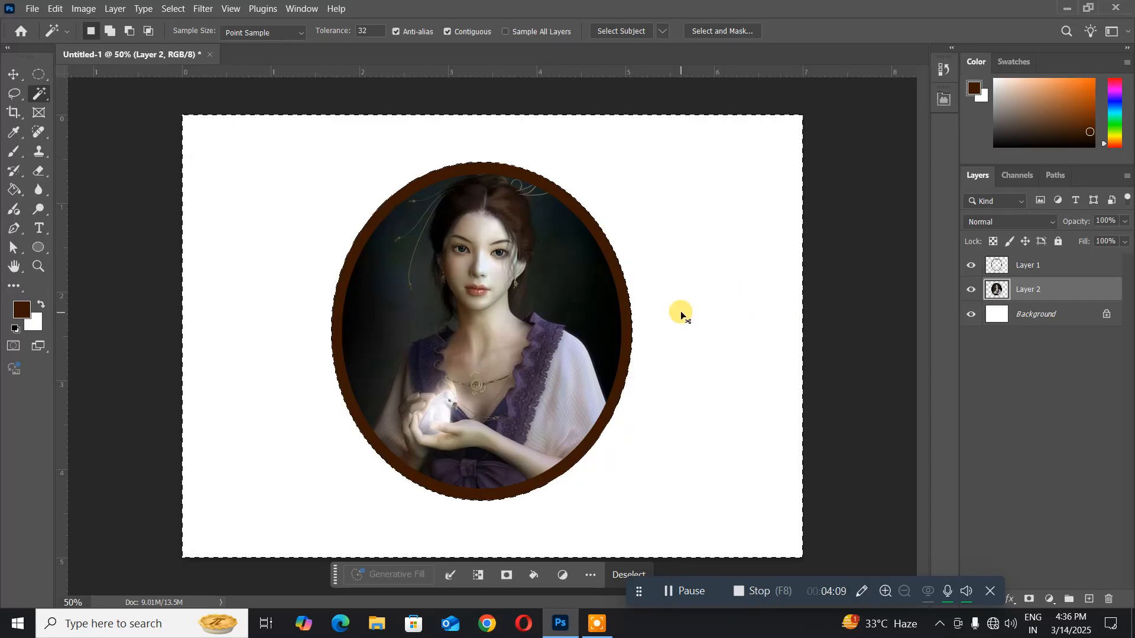
pyautogui.hotkey('ctrl', 'd')
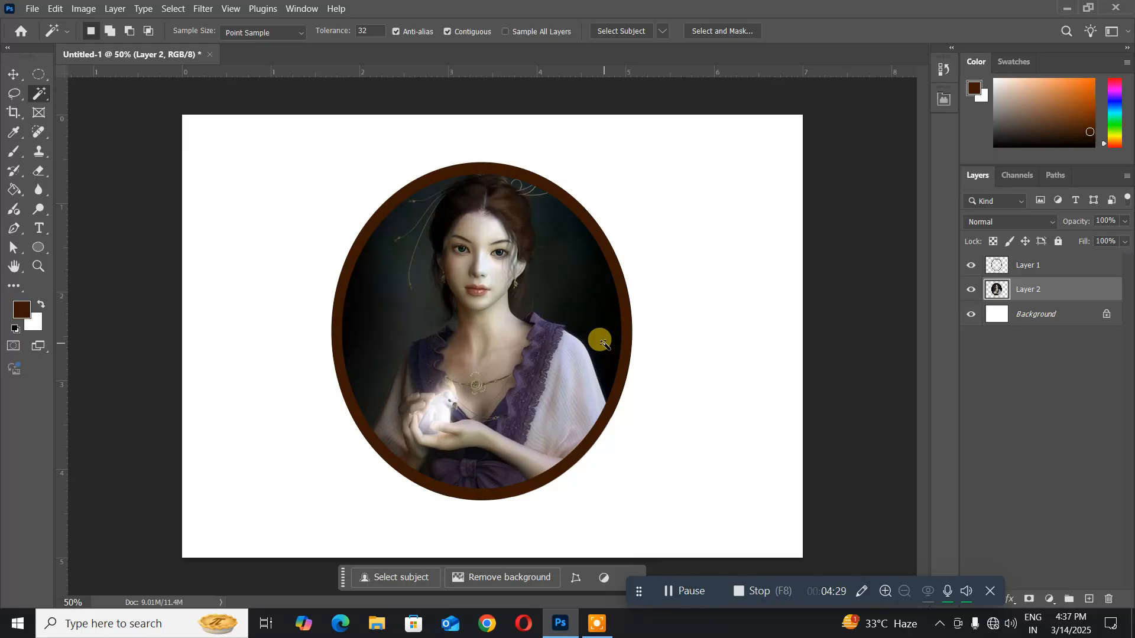
# - Delete both the ring layer and the portrait layer, keeping only the Background
pyautogui.keyDown('shift'); pyautogui.click(1015, 271); pyautogui.keyUp('shift')
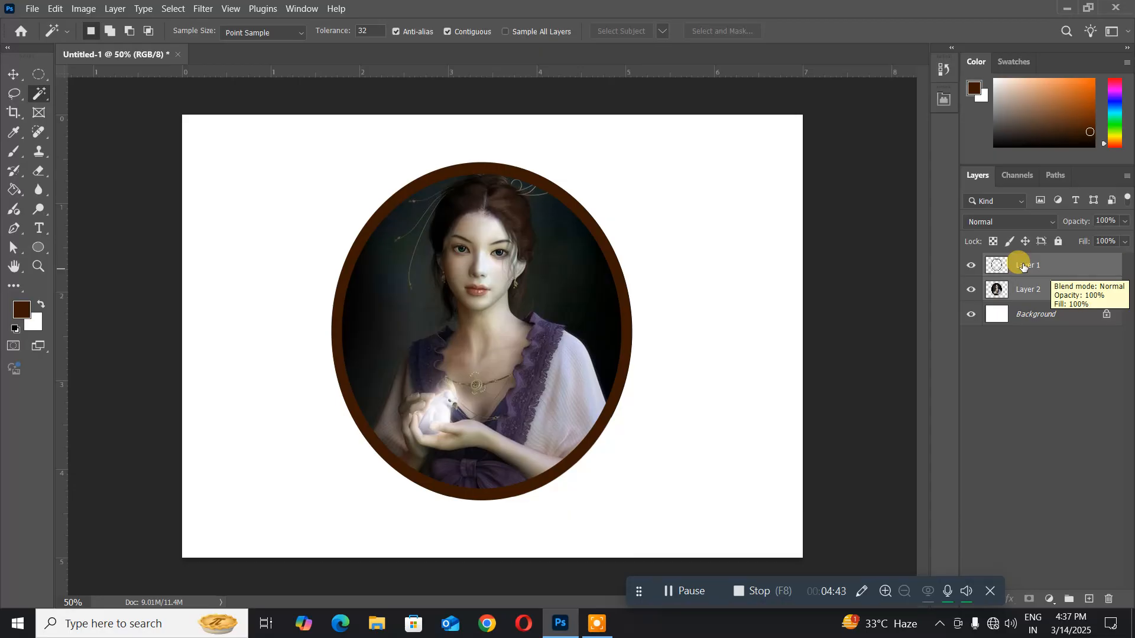
pyautogui.press('Delete')
pyautogui.press('Delete')
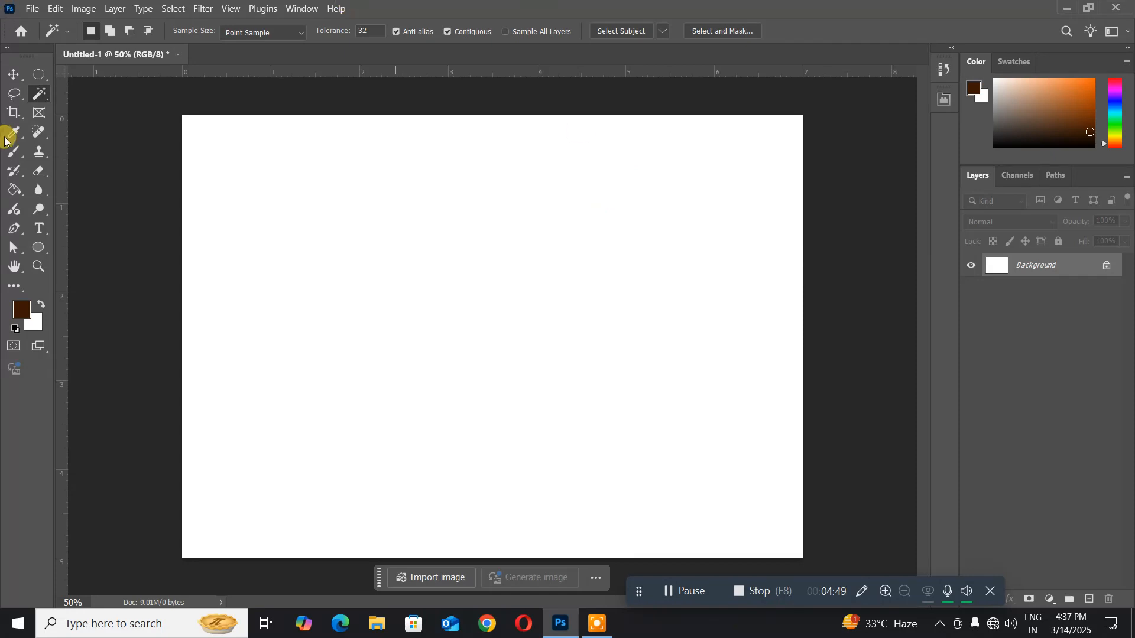
# - Set the Elliptical Marquee style to Fixed Ratio 1:1 and draw a circular selection spanning about 1 to 5 on the horizontal ruler
pyautogui.click(34, 81)
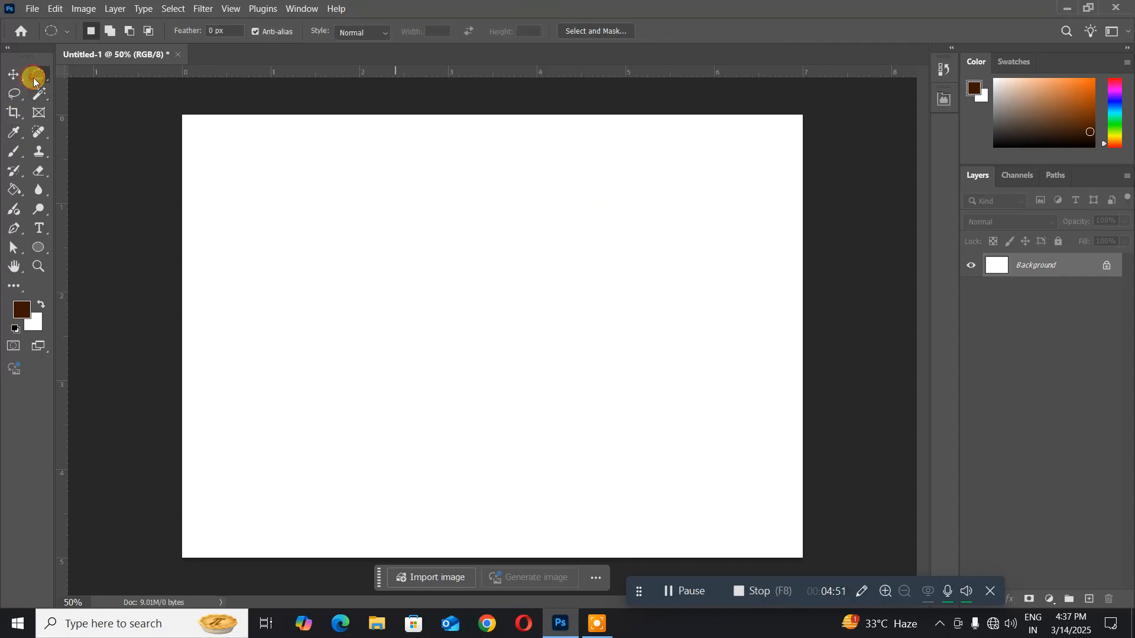
pyautogui.click(94, 90)
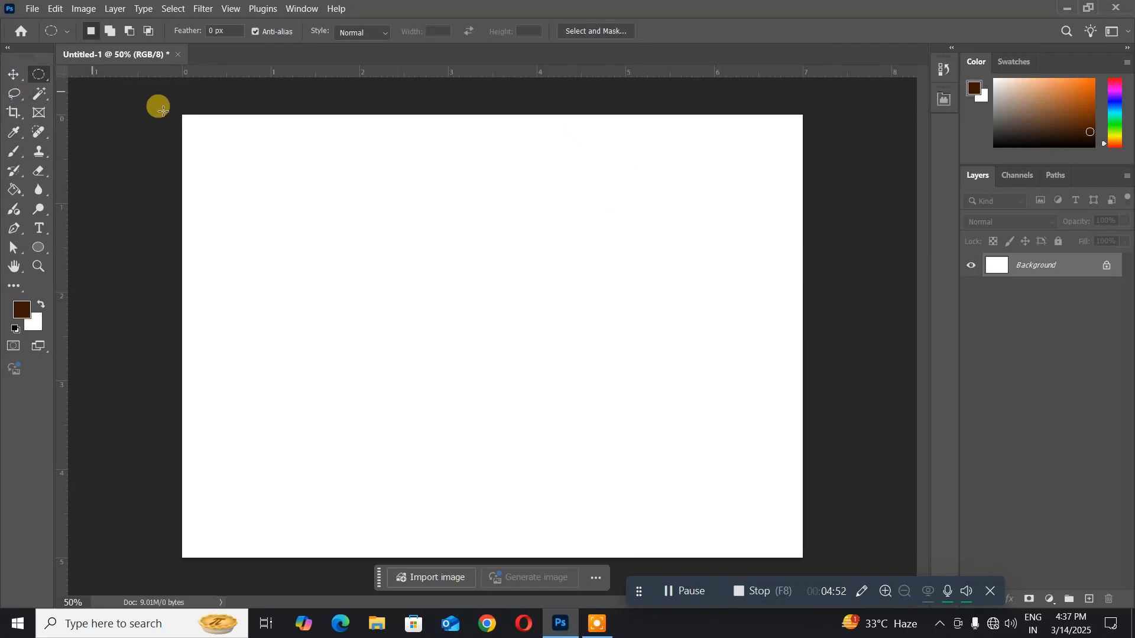
pyautogui.click(355, 32)
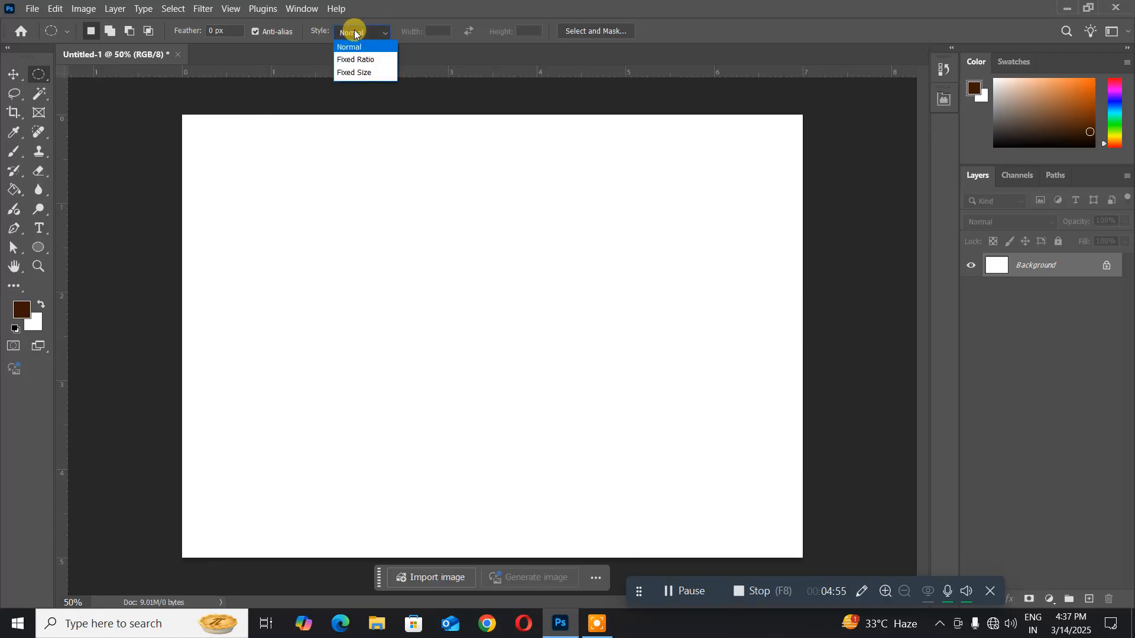
pyautogui.click(354, 51)
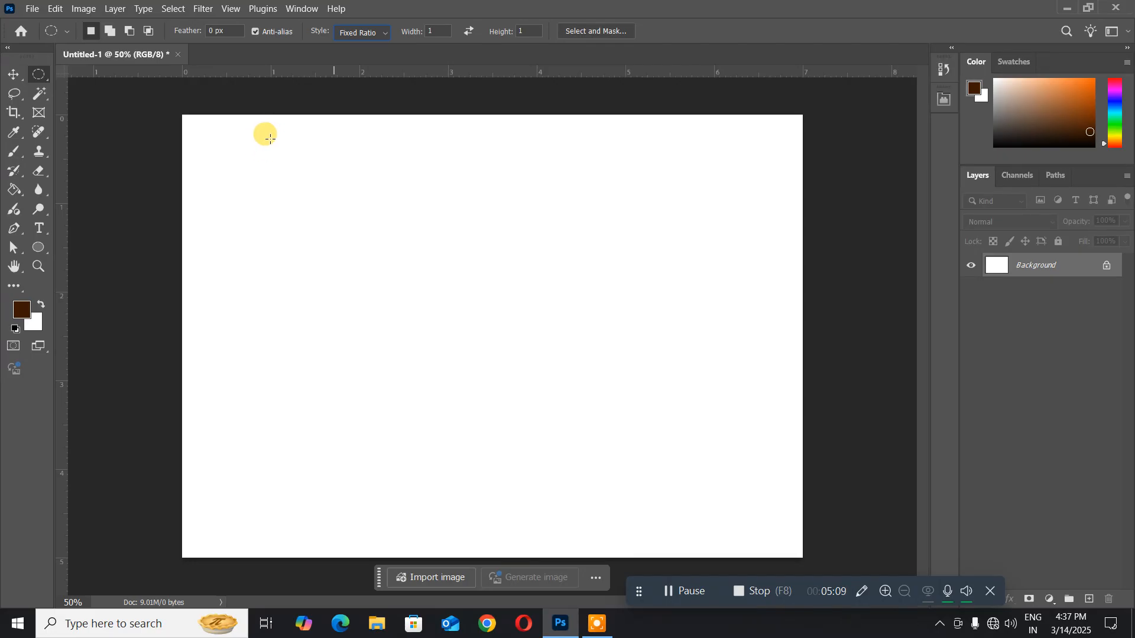
pyautogui.moveTo(270, 138); pyautogui.dragTo(614, 526)
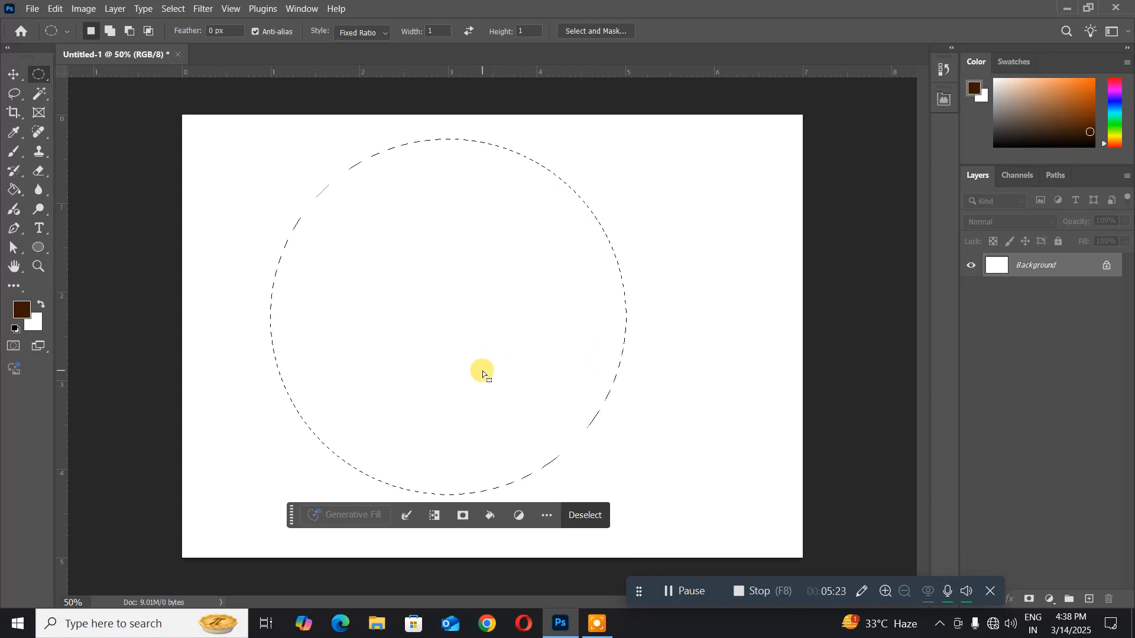
# - Create a new layer named Layer 1 in Normal mode at 100% opacity
pyautogui.click(118, 11)
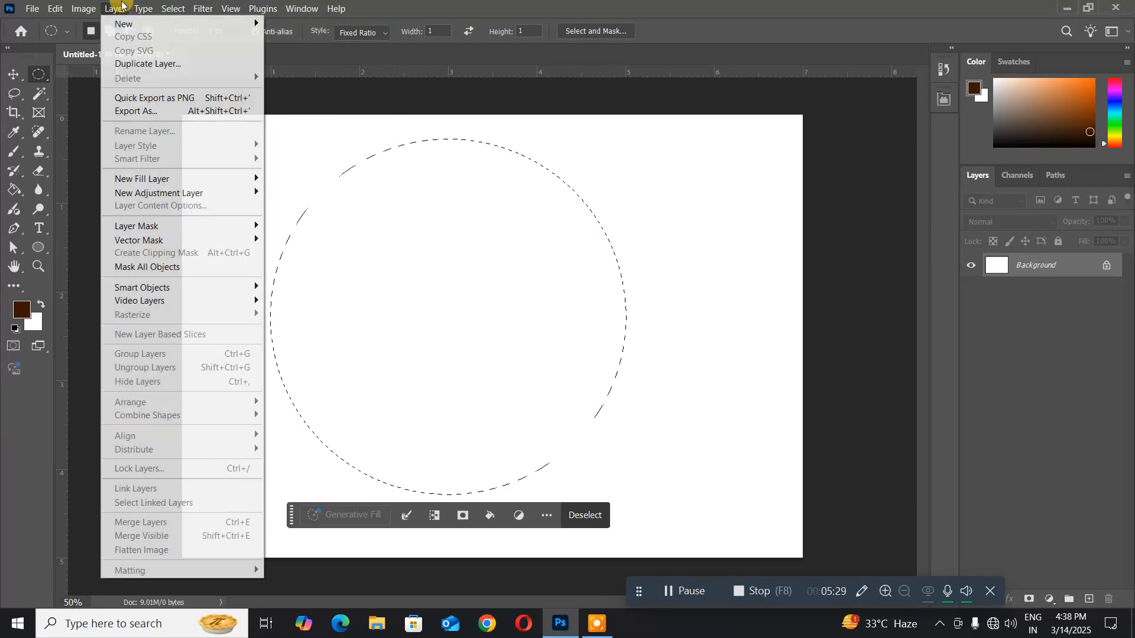
pyautogui.moveTo(132, 24)
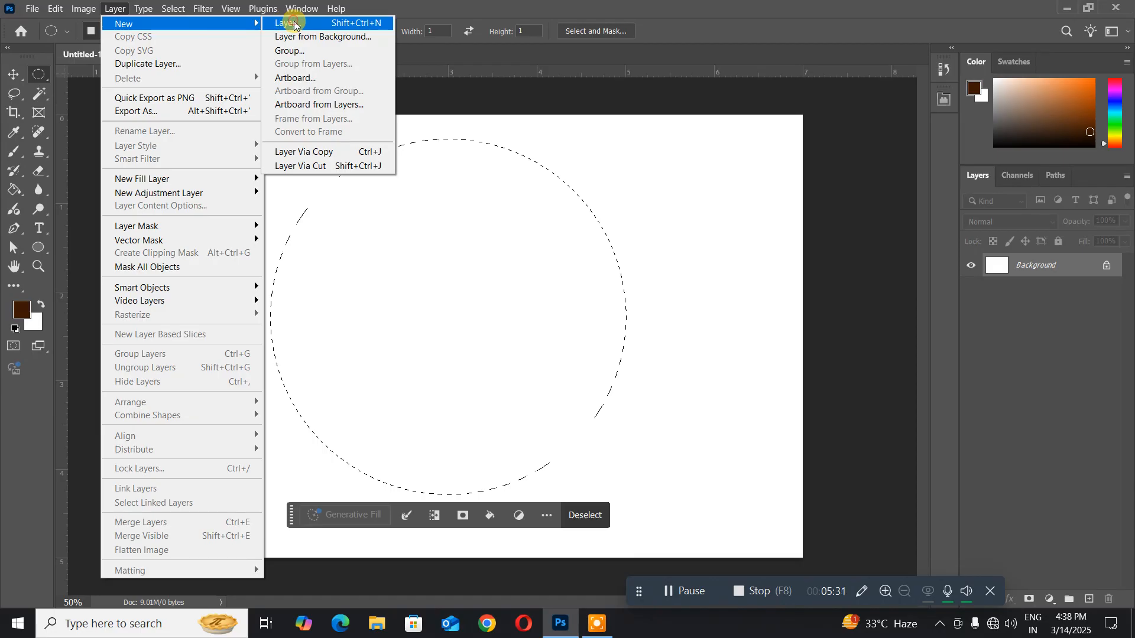
pyautogui.click(301, 23)
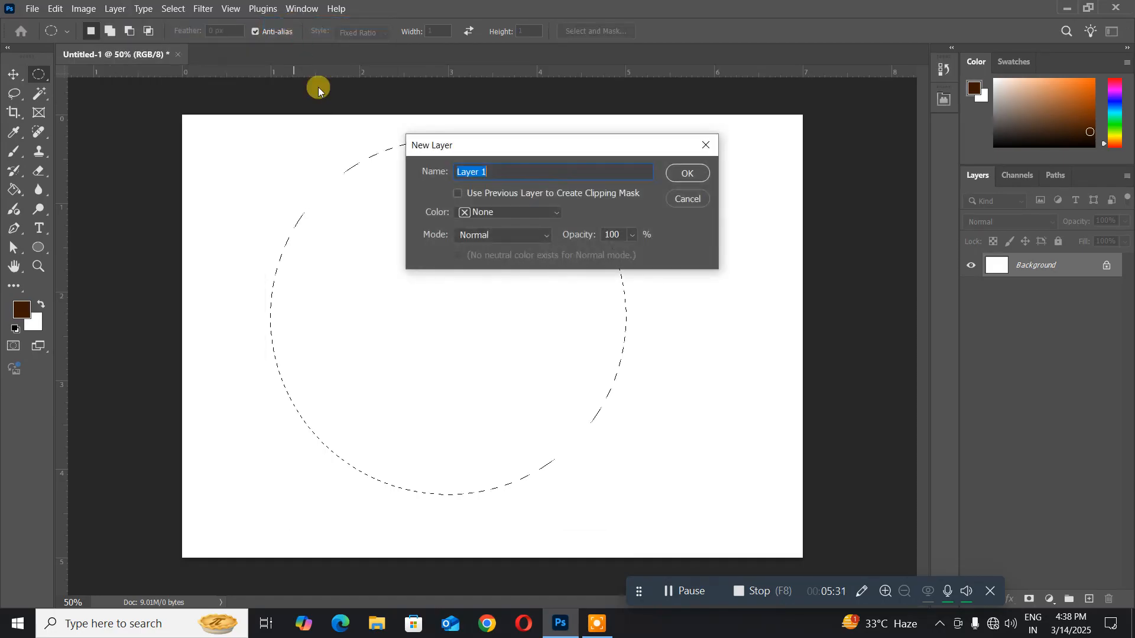
pyautogui.click(685, 174)
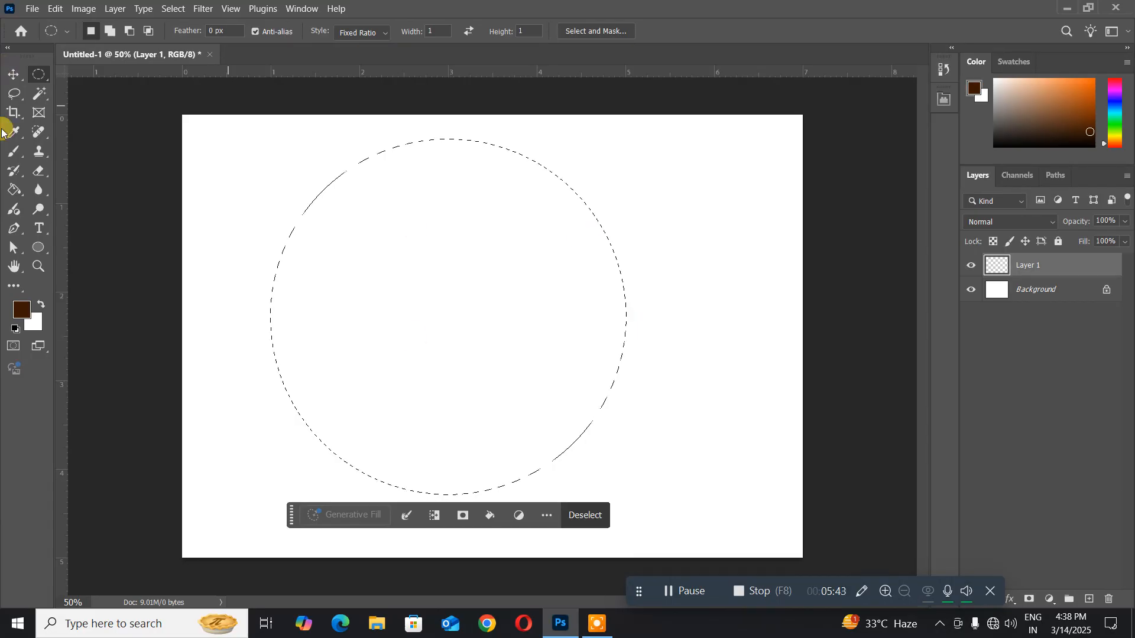
# - Set the foreground color to blue, hex 0955c7, and fill the circular selection on Layer 1 with it
pyautogui.click(25, 310)
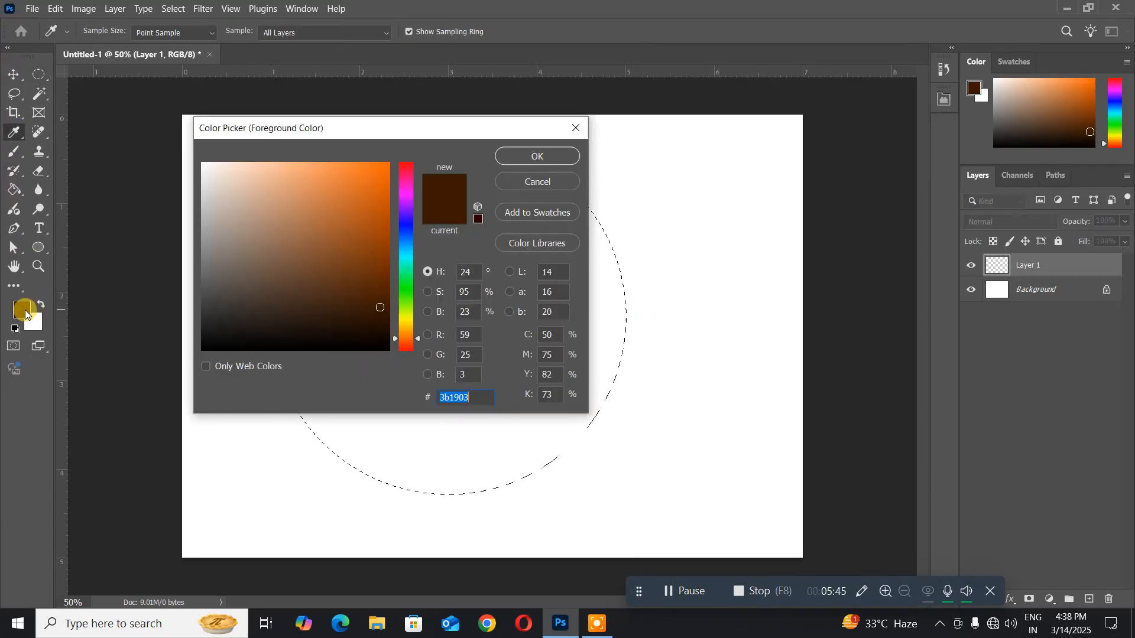
pyautogui.click(404, 238)
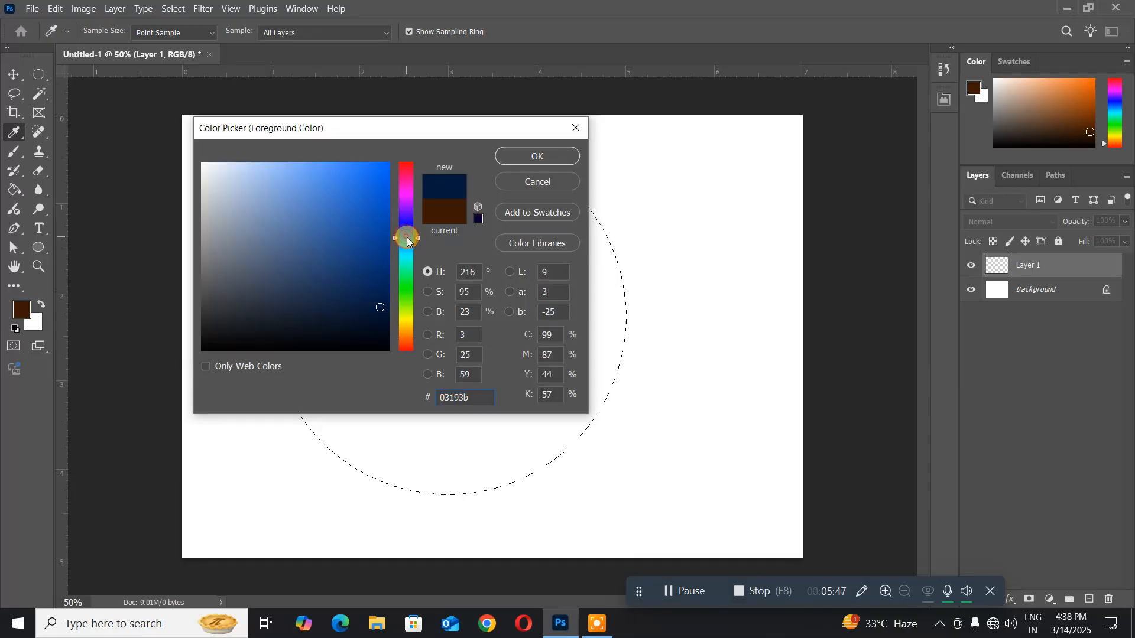
pyautogui.click(381, 204)
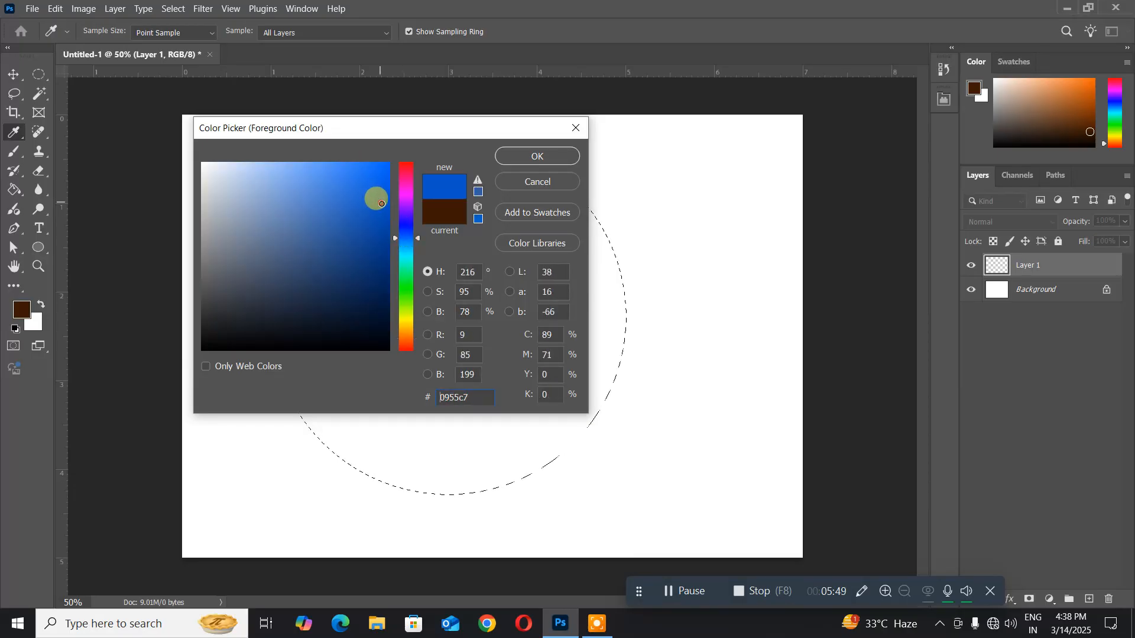
pyautogui.click(521, 157)
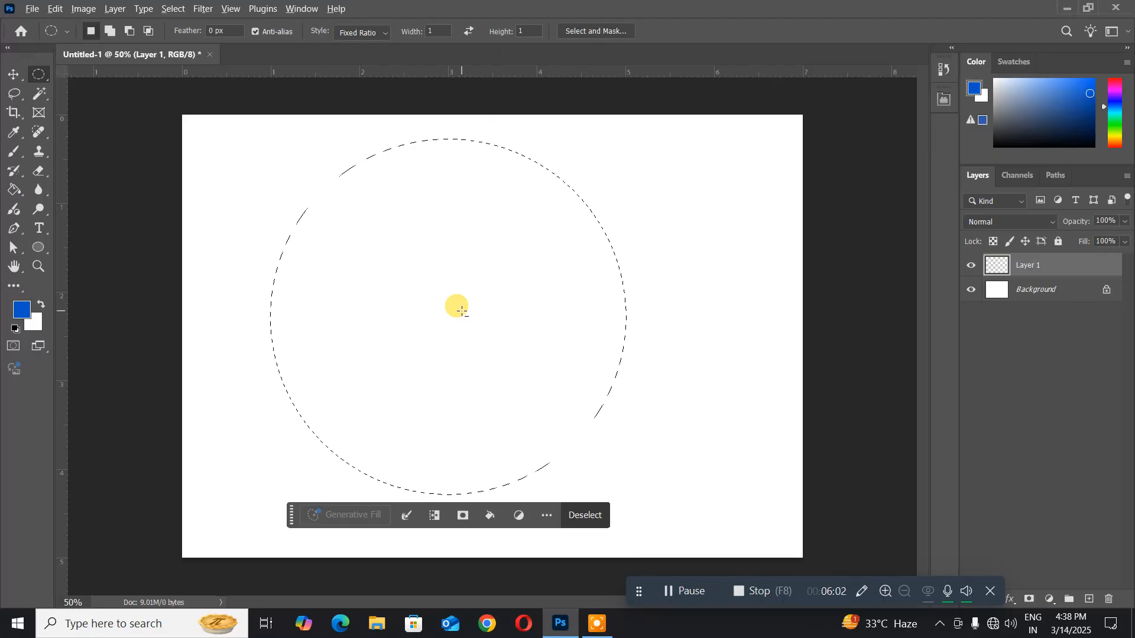
pyautogui.hotkey('alt', 'BackSpace')
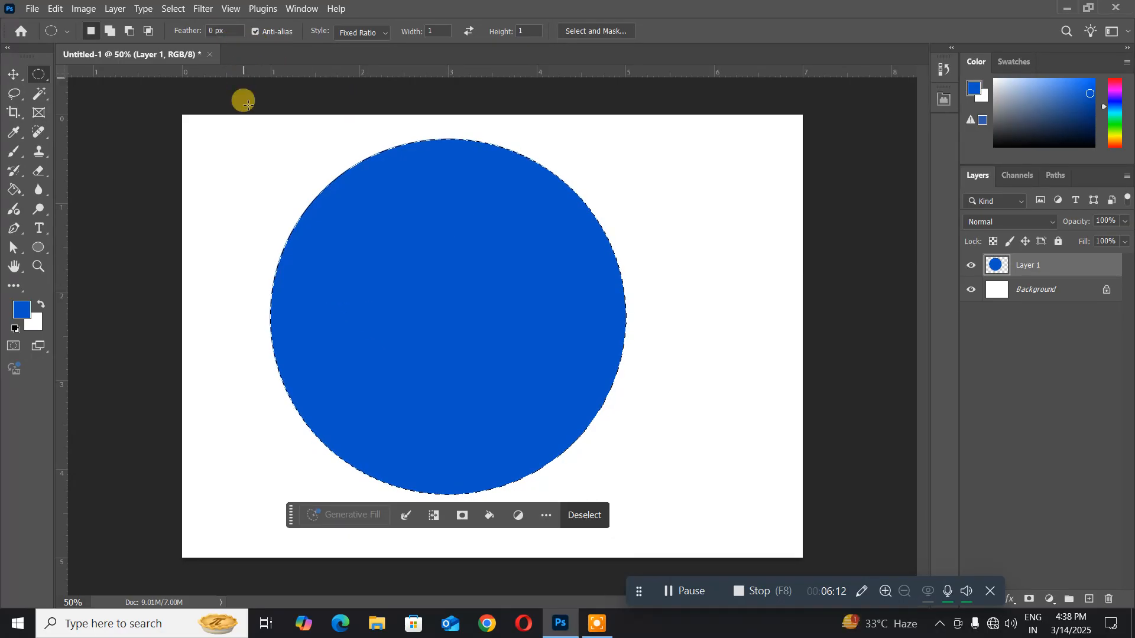
# - Scale the circular selection to about 16.35% around its centre and delete that area from Layer 1 to cut a hole
pyautogui.click(172, 9)
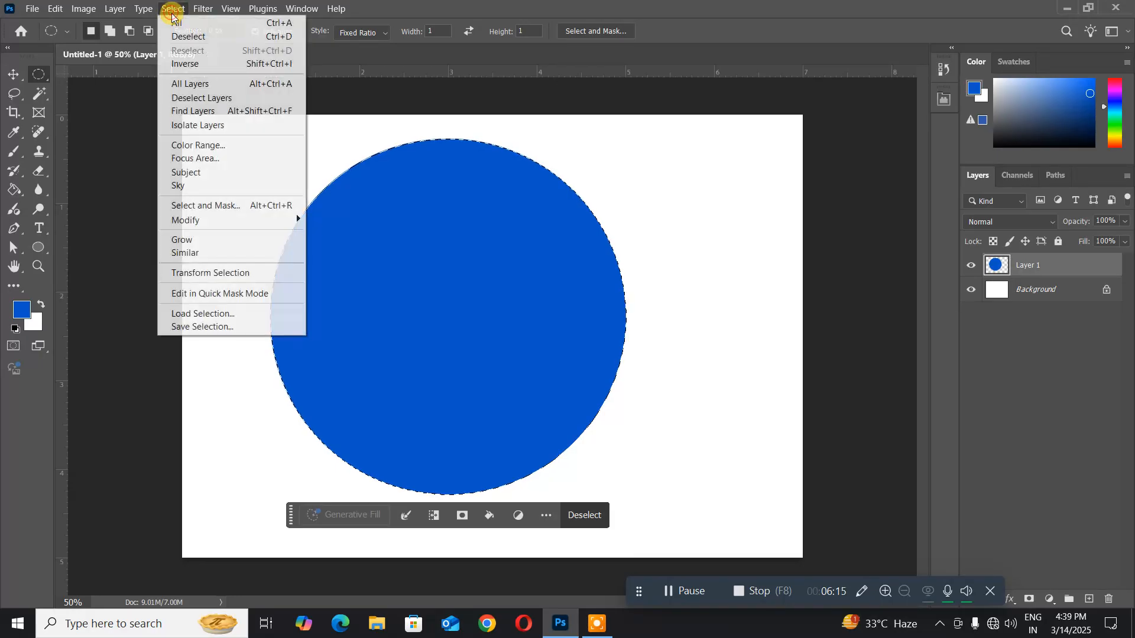
pyautogui.click(252, 274)
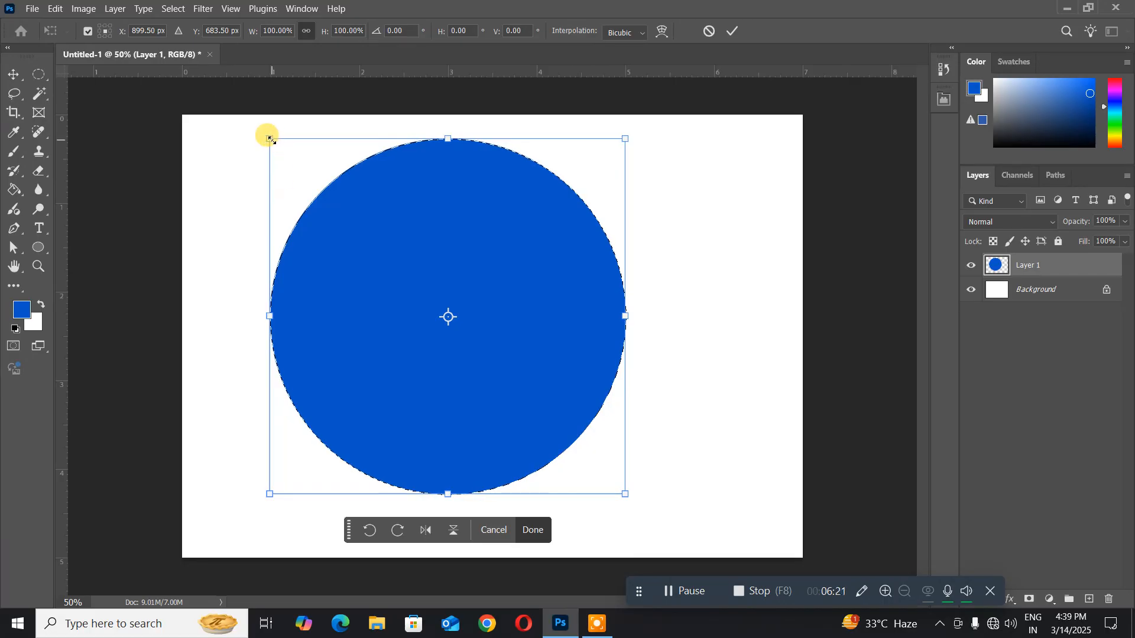
pyautogui.moveTo(270, 139); pyautogui.dragTo(416, 284)
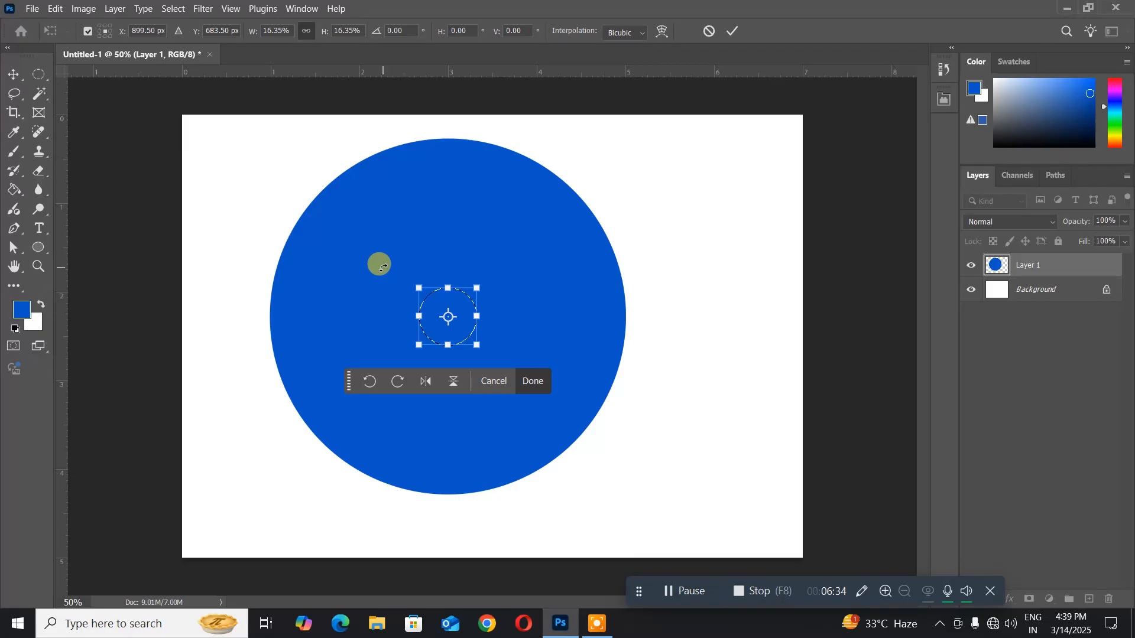
pyautogui.press('Return')
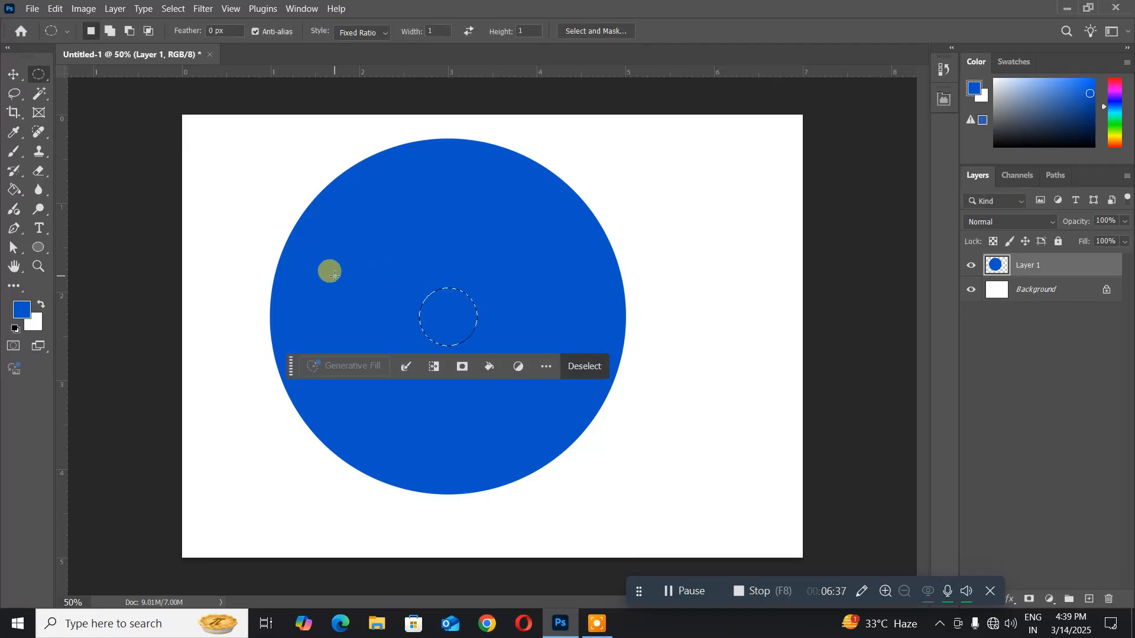
pyautogui.press('Delete')
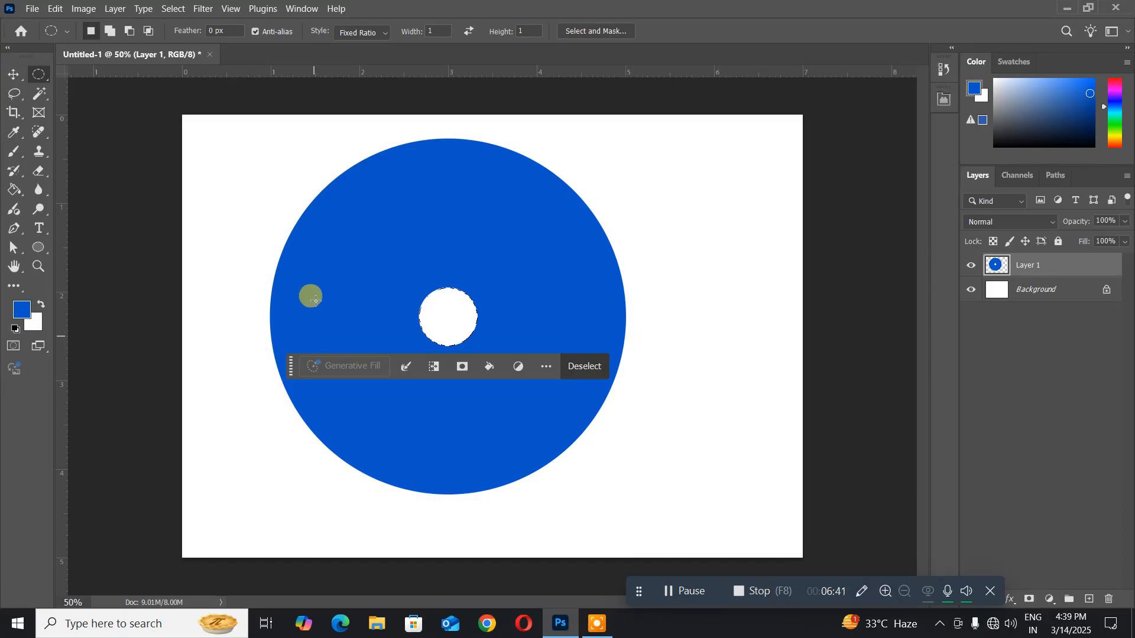
# - Hide the rulers and show them again
pyautogui.click(232, 10)
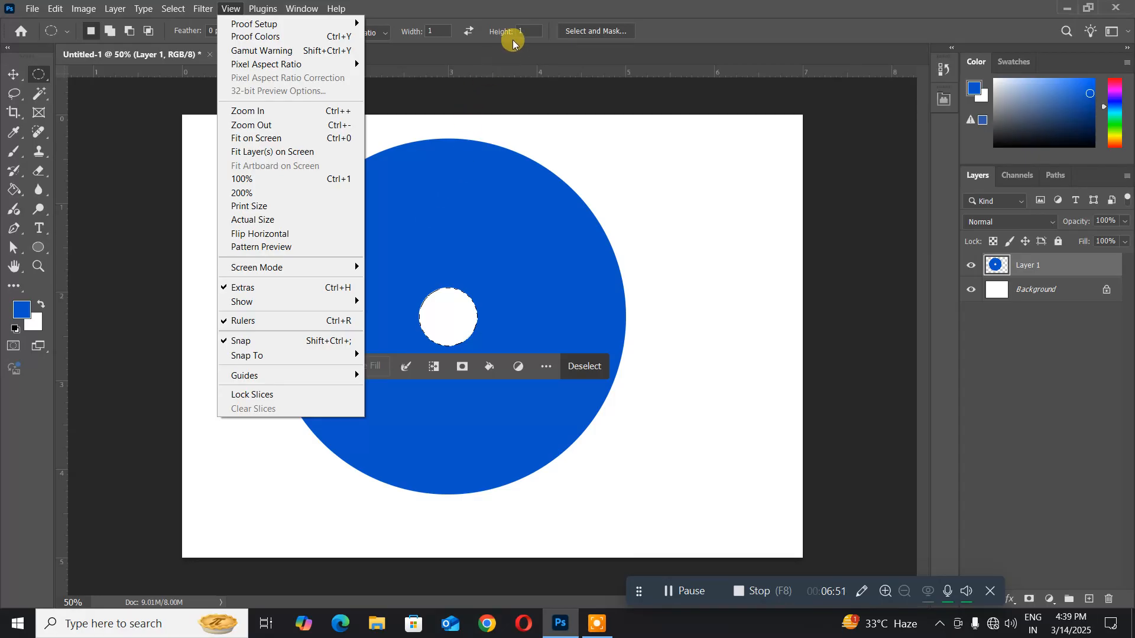
pyautogui.click(513, 7)
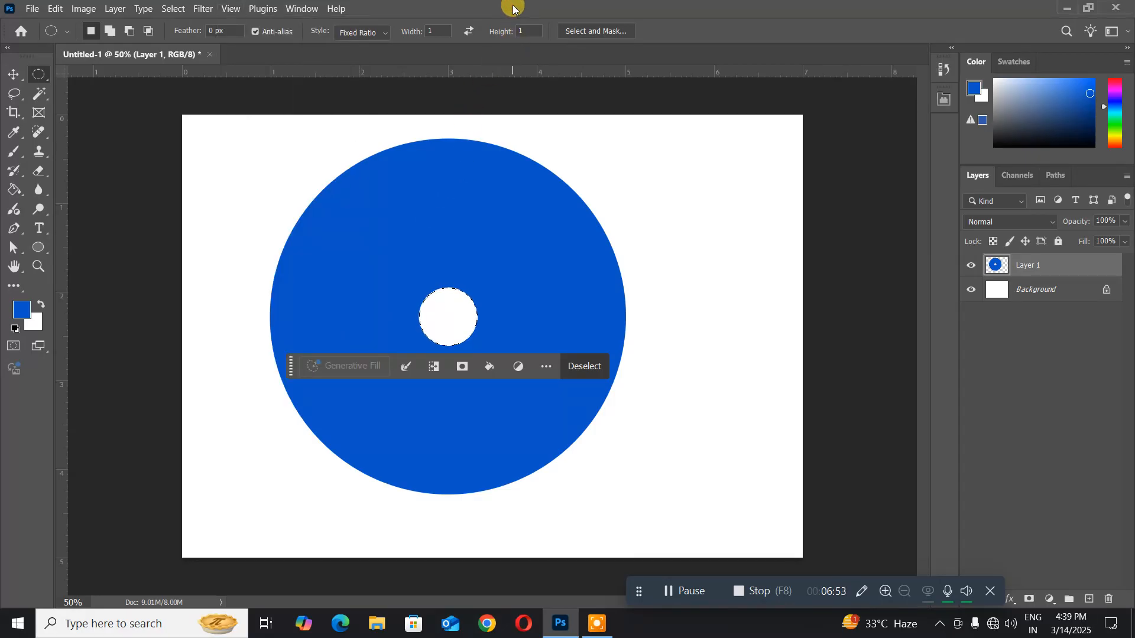
pyautogui.hotkey('ctrl', 'r')
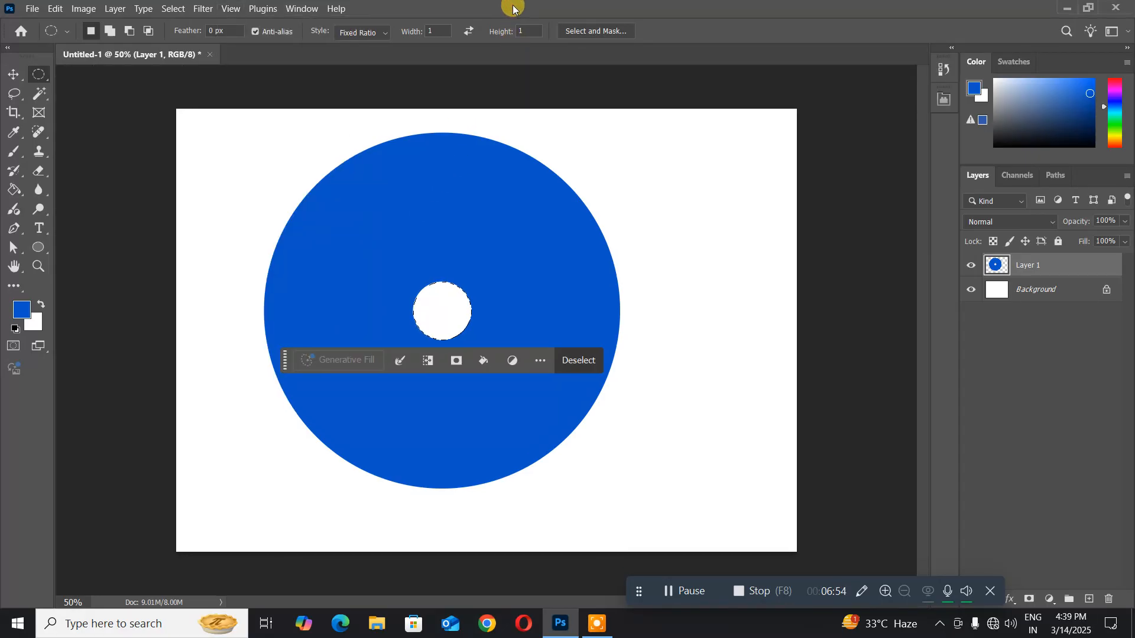
pyautogui.click(227, 10)
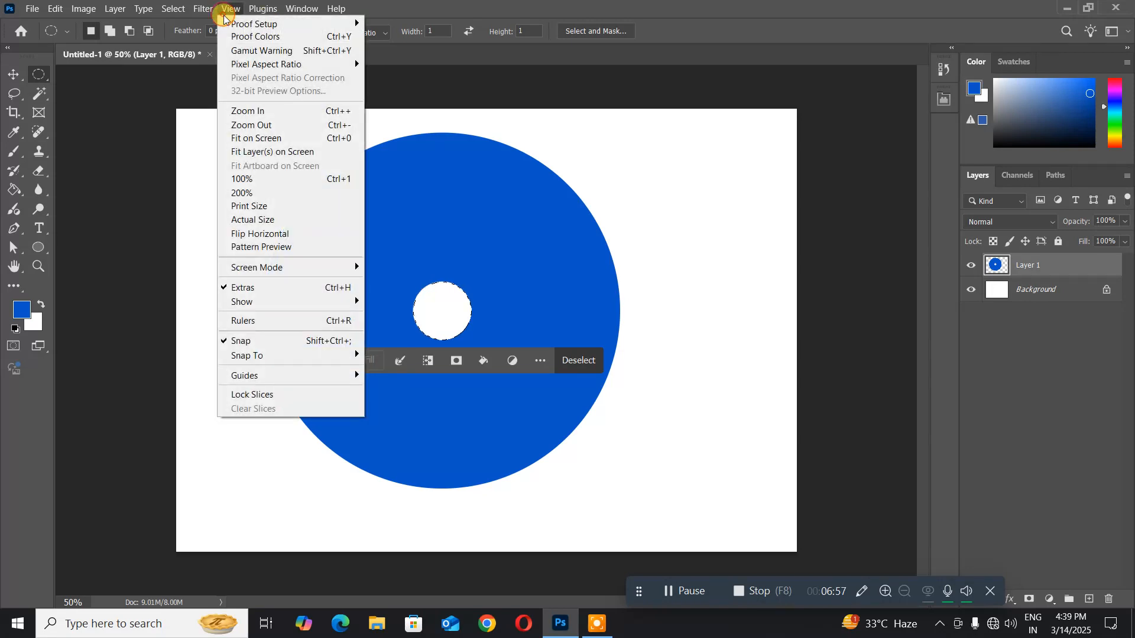
pyautogui.click(244, 321)
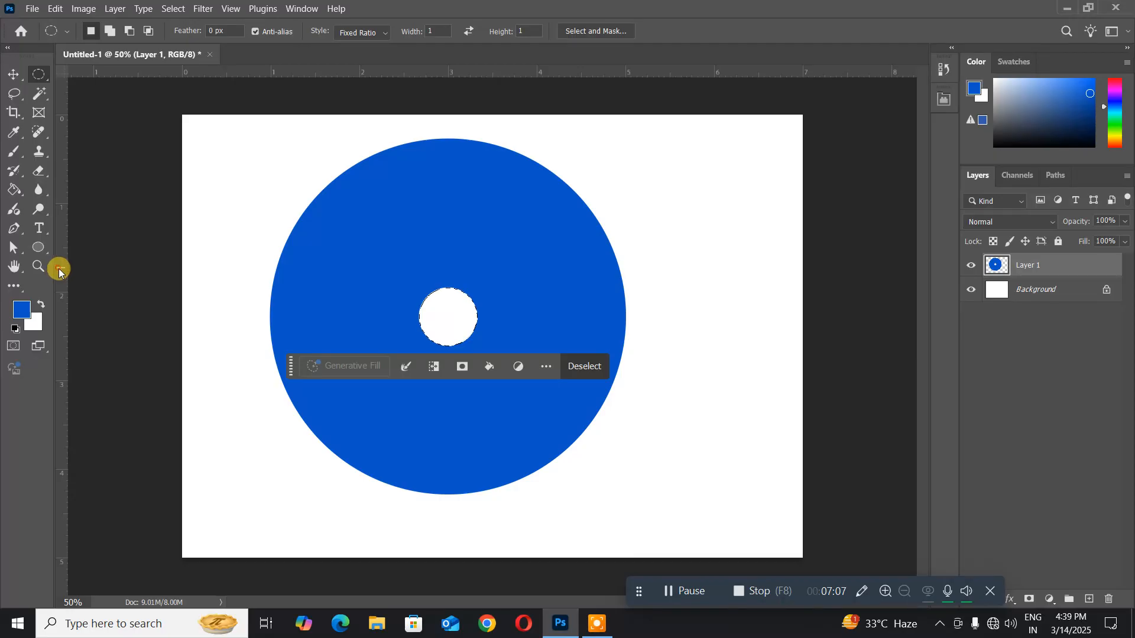
# - Place a vertical guide through the disc's centre at about 3 on the horizontal ruler and deselect the hole
pyautogui.moveTo(59, 268); pyautogui.dragTo(446, 319)
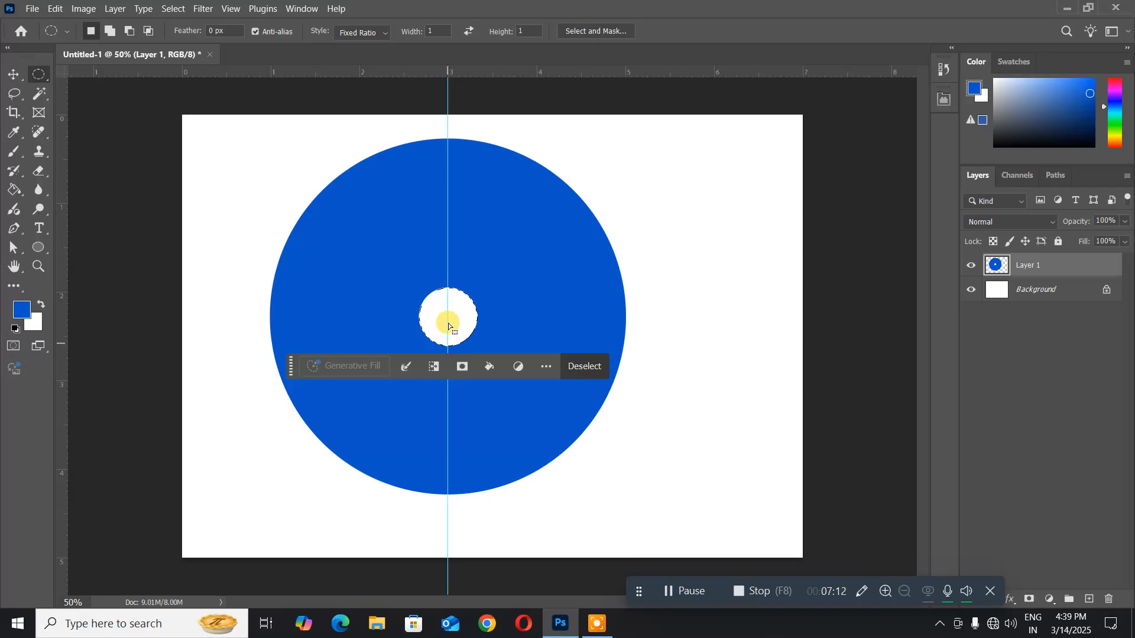
pyautogui.click(171, 9)
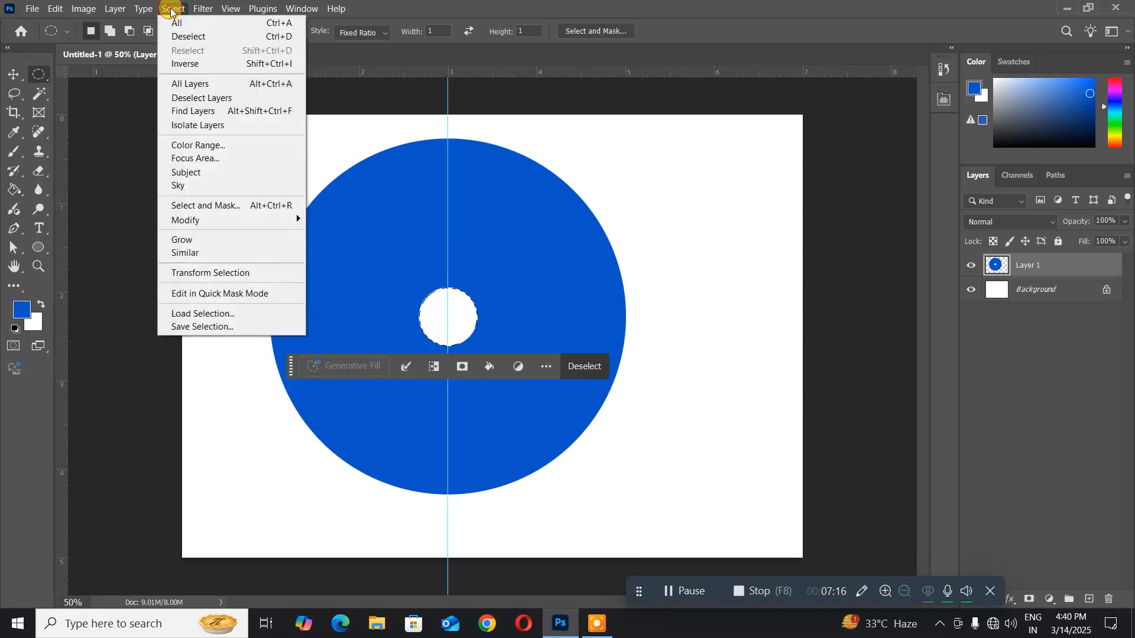
pyautogui.click(192, 37)
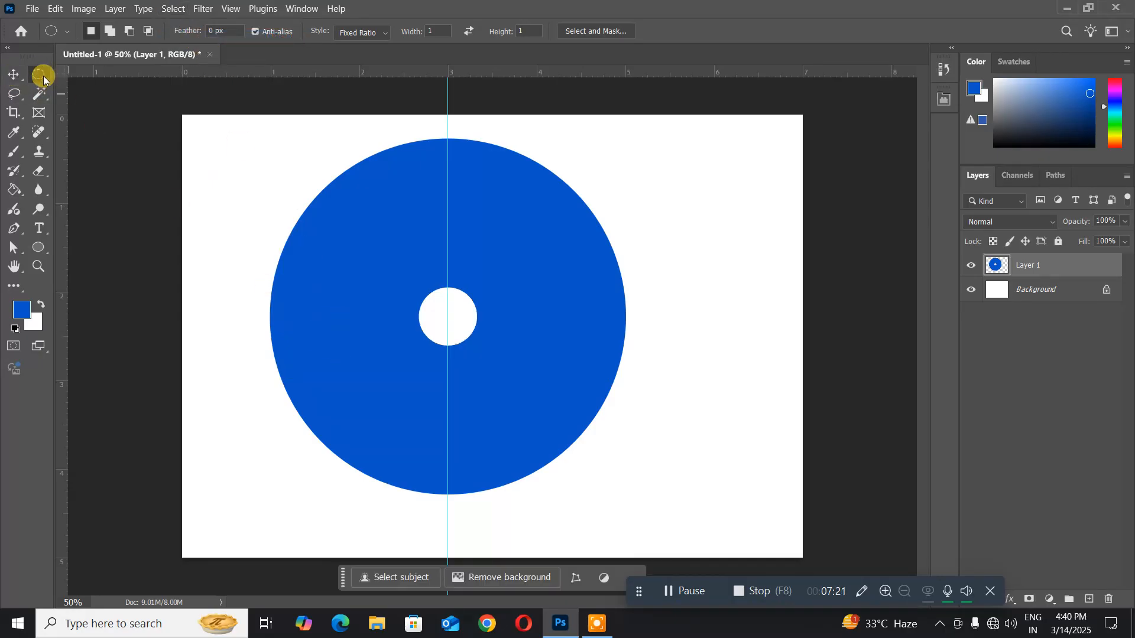
# - Draw a narrow vertical rectangular selection and centre it on the guide at X 899.50 px, from the hole past the disc's lower edge
pyautogui.moveTo(43, 80); pyautogui.dragTo(88, 73)
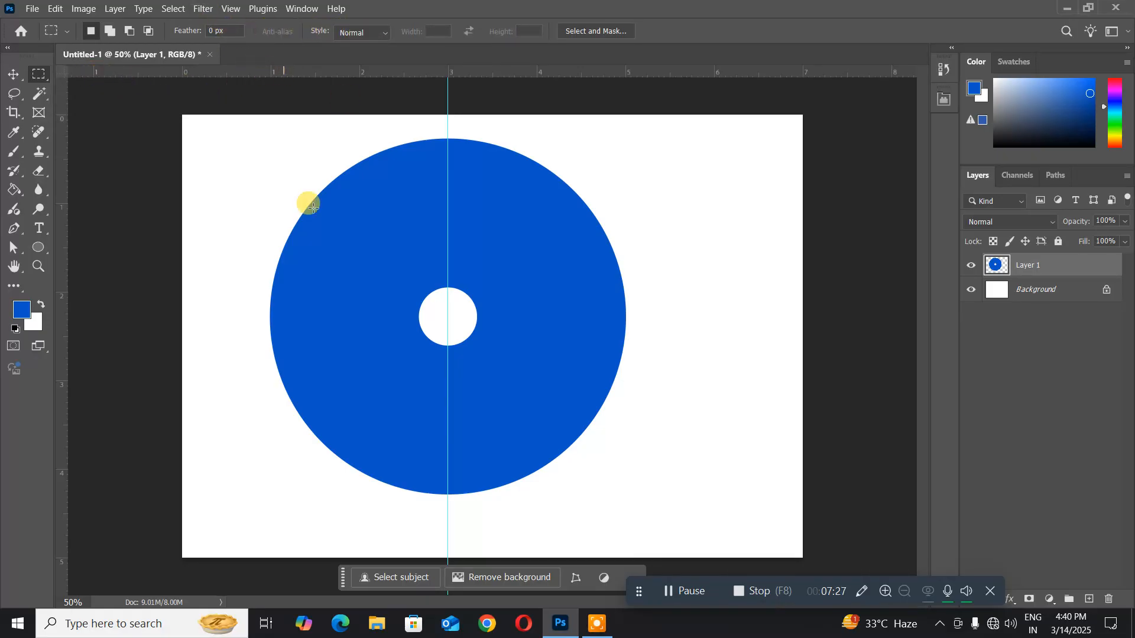
pyautogui.moveTo(214, 318); pyautogui.dragTo(224, 543)
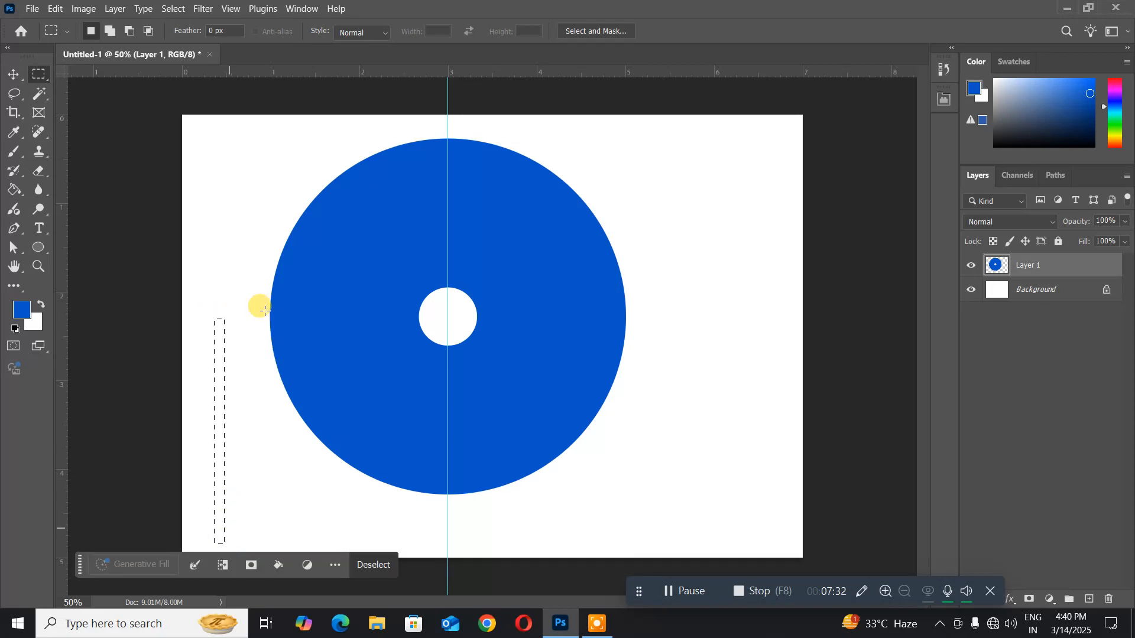
pyautogui.click(173, 8)
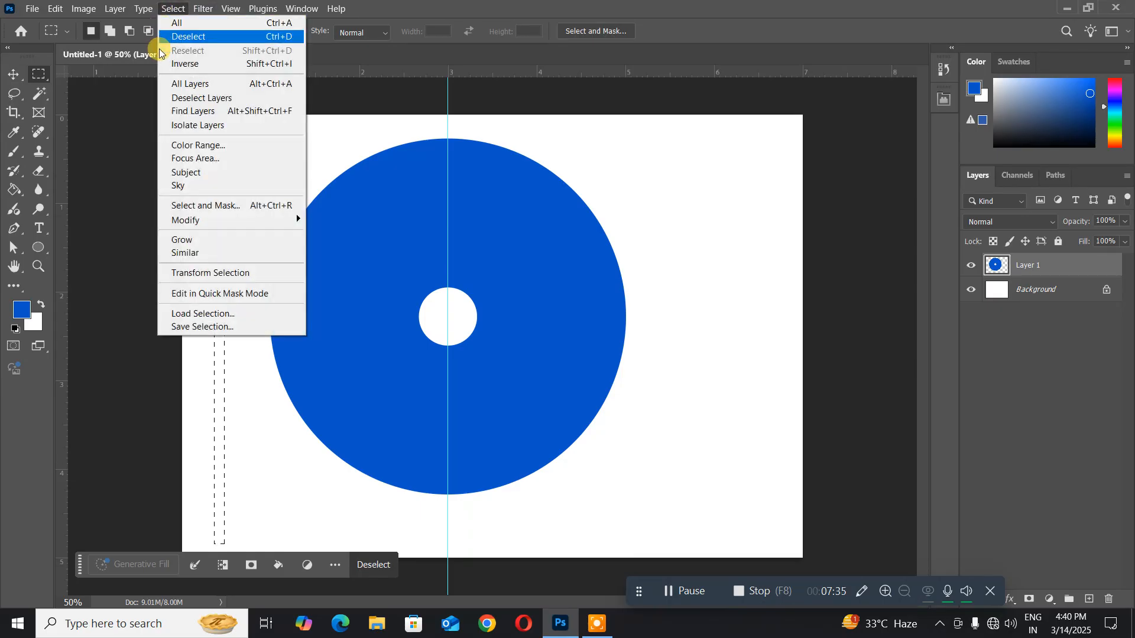
pyautogui.click(183, 273)
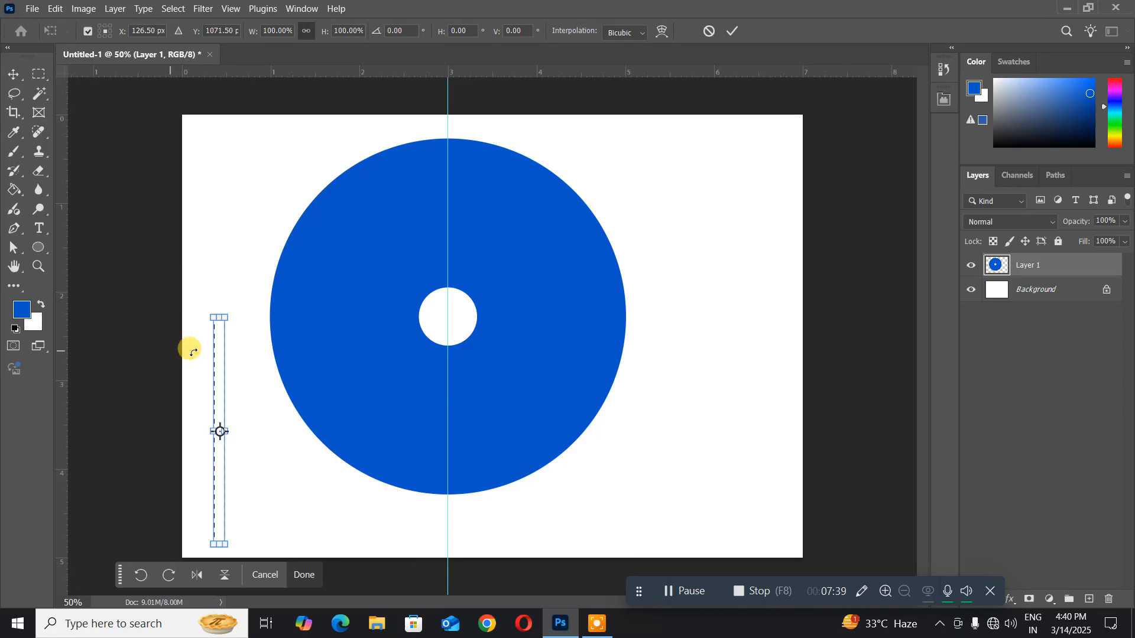
pyautogui.moveTo(221, 343); pyautogui.dragTo(446, 356)
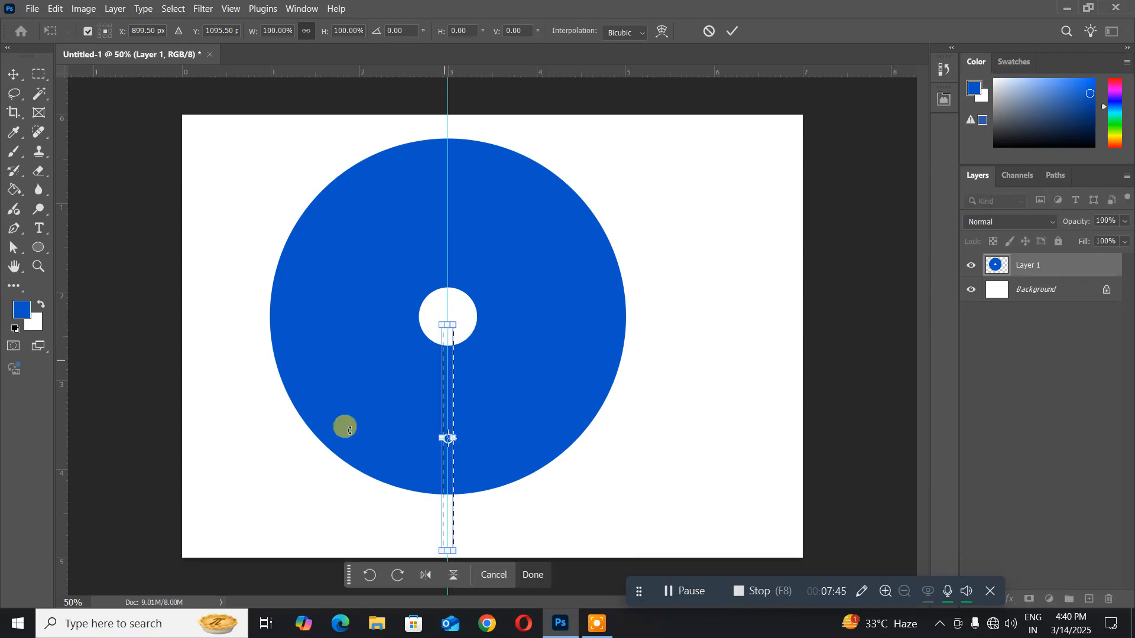
pyautogui.press('Return')
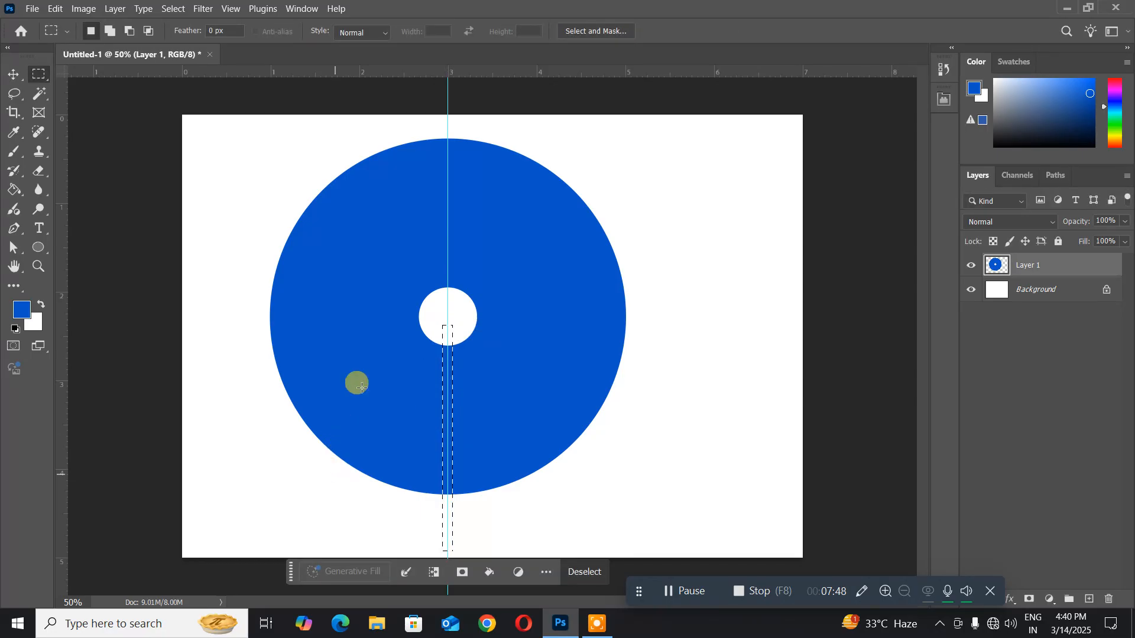
# - Clear the guides, delete the narrow selected strip from the blue disc on Layer 1, and deselect
pyautogui.click(230, 9)
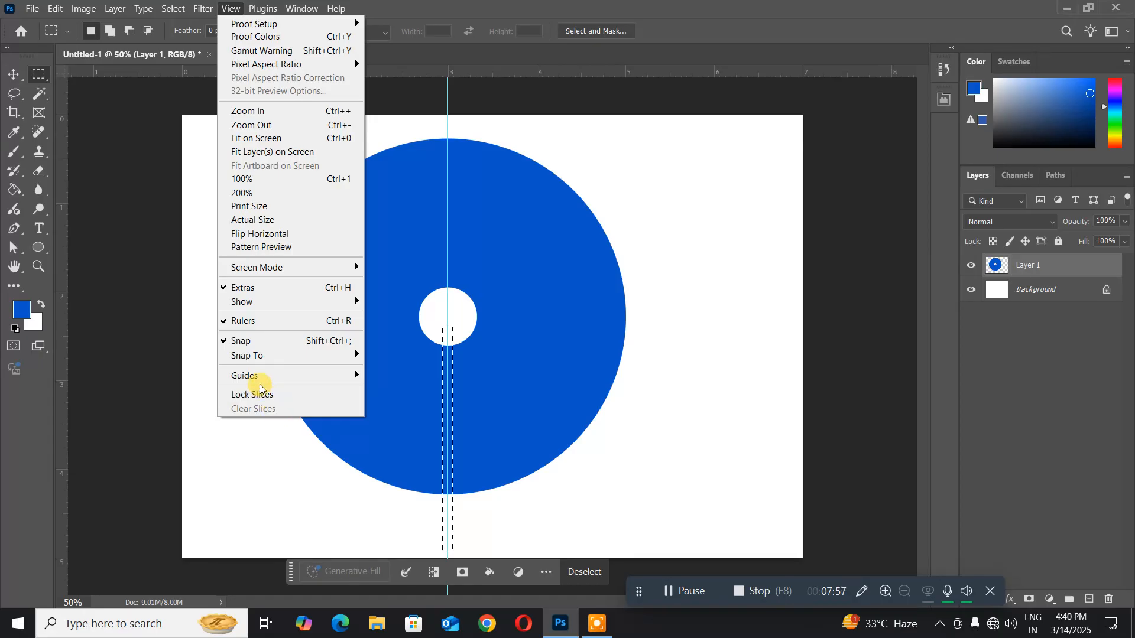
pyautogui.moveTo(251, 375)
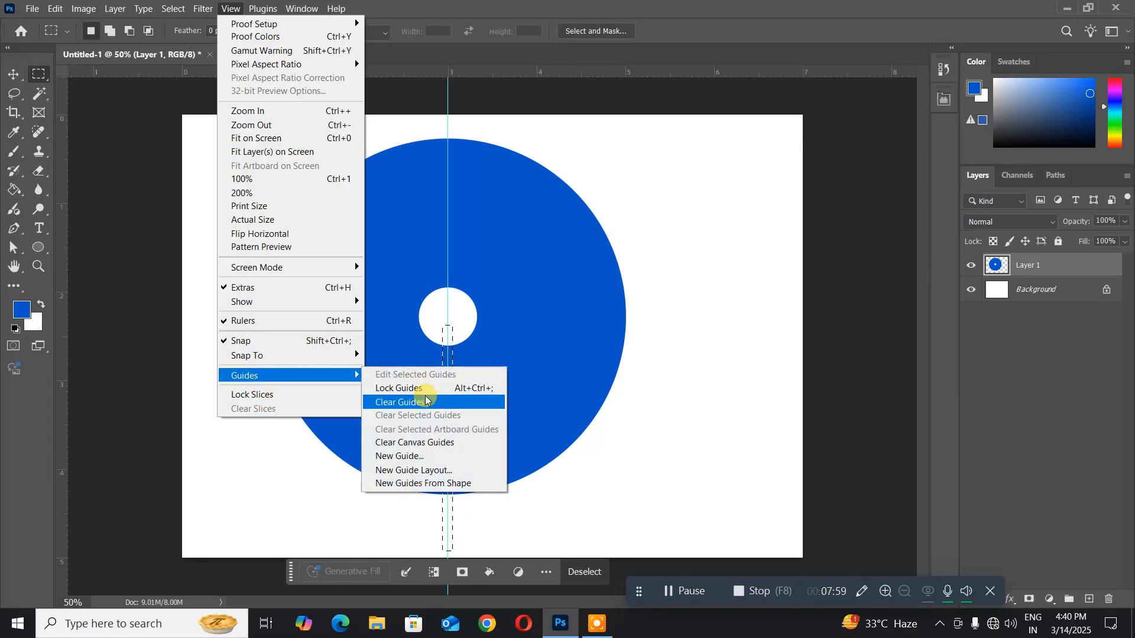
pyautogui.click(419, 401)
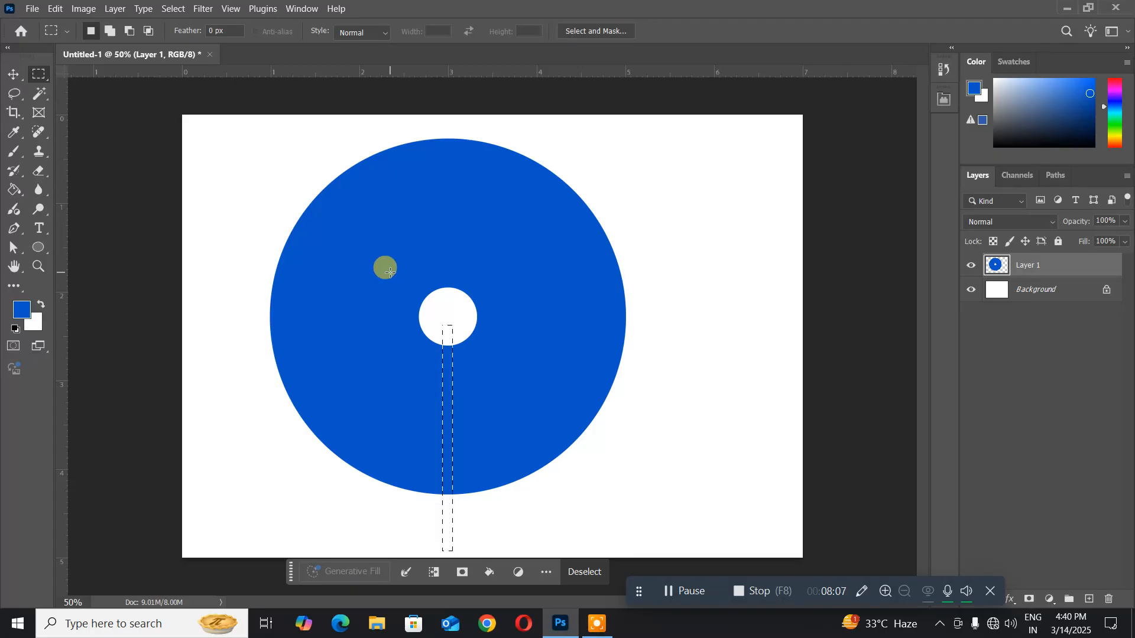
pyautogui.press('Delete')
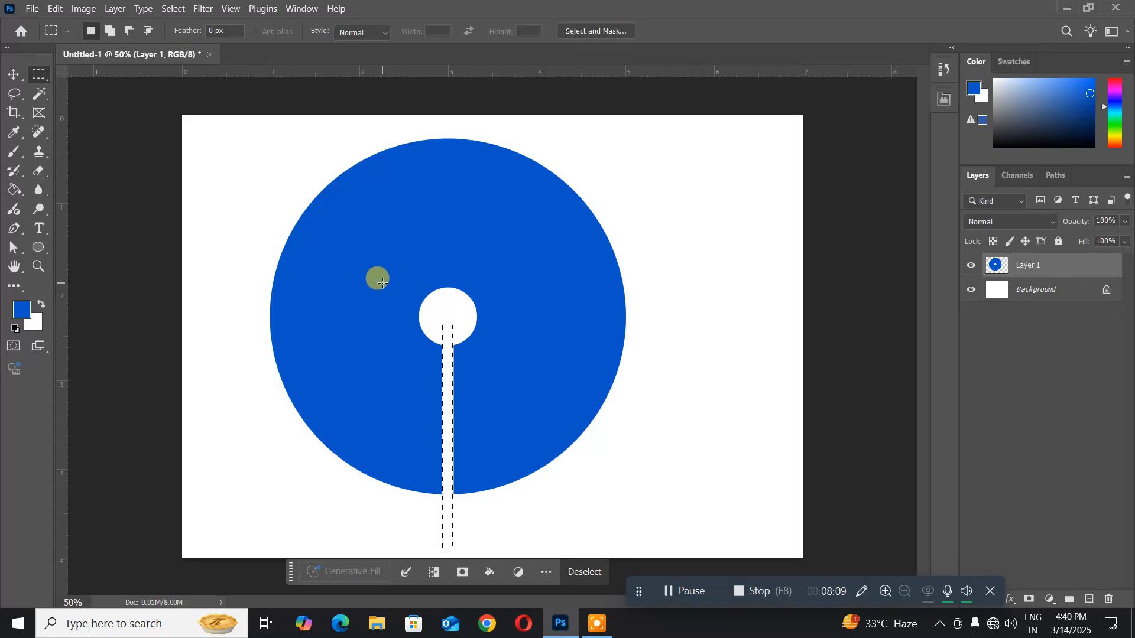
pyautogui.hotkey('ctrl', 'd')
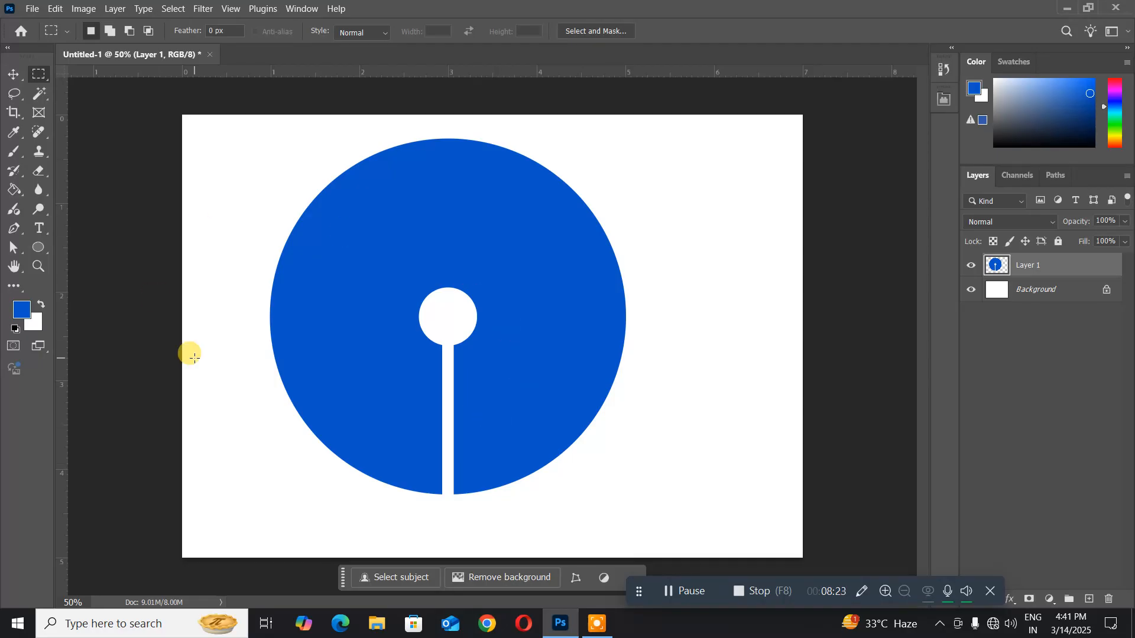
# - Cut a horizontal line out of the disc with the Single Row Marquee tool at about 3.3 on the vertical ruler
pyautogui.rightClick(36, 81)
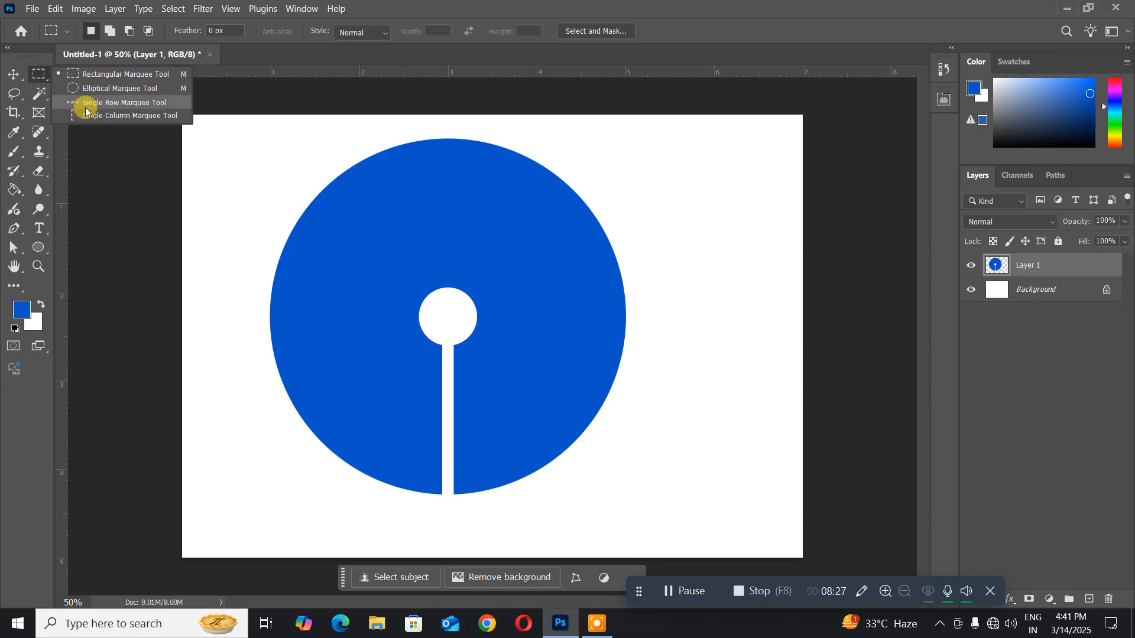
pyautogui.click(86, 108)
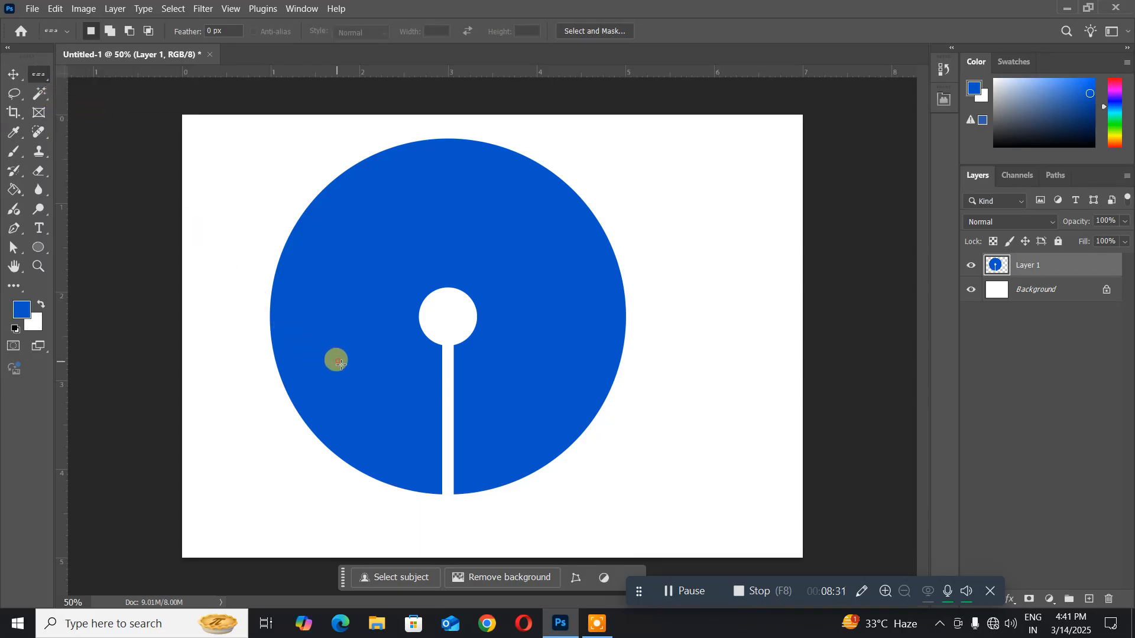
pyautogui.moveTo(336, 363); pyautogui.dragTo(366, 407)
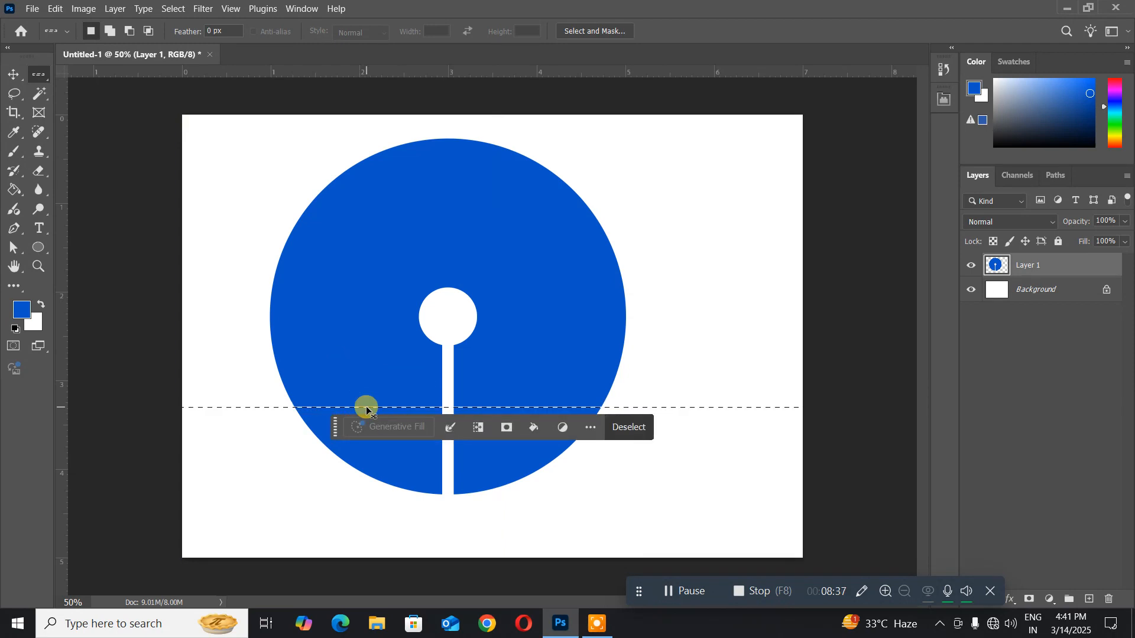
pyautogui.hotkey('ctrl', 'x')
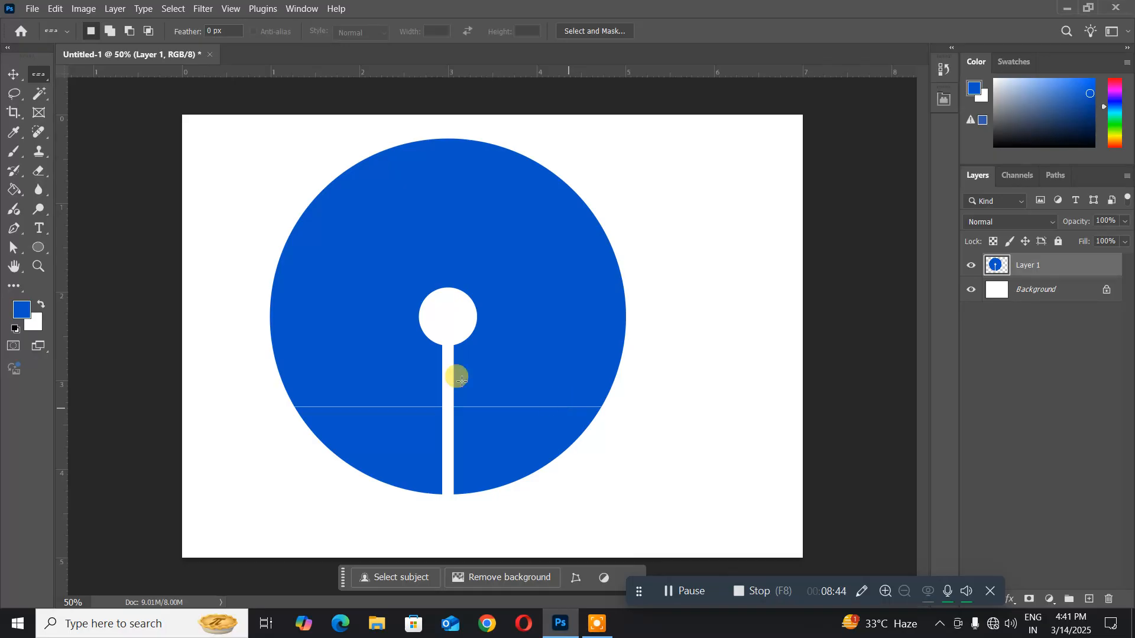
# - Delete a vertical line from the disc with the Single Column Marquee tool at about 2.1 on the horizontal ruler, and deselect
pyautogui.rightClick(38, 73)
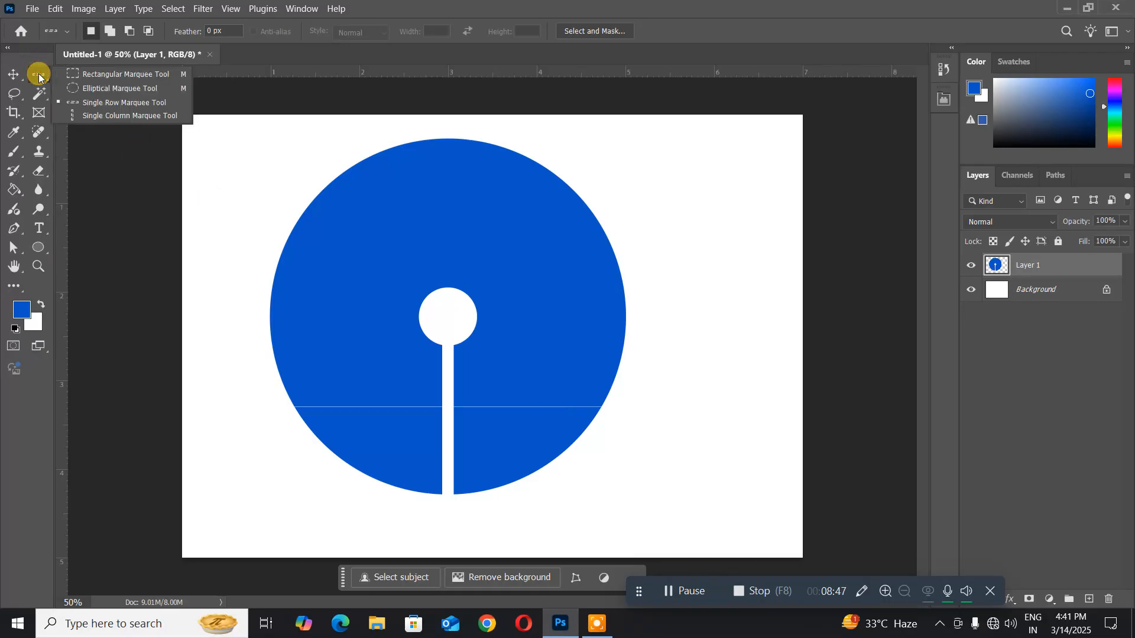
pyautogui.click(114, 117)
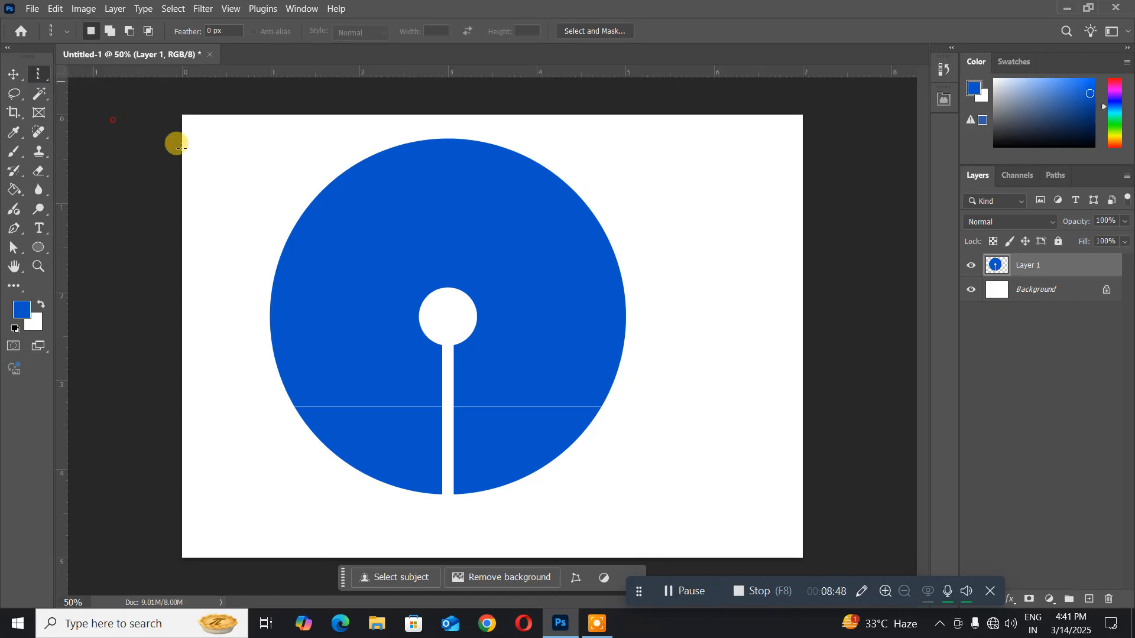
pyautogui.moveTo(264, 245); pyautogui.dragTo(361, 305)
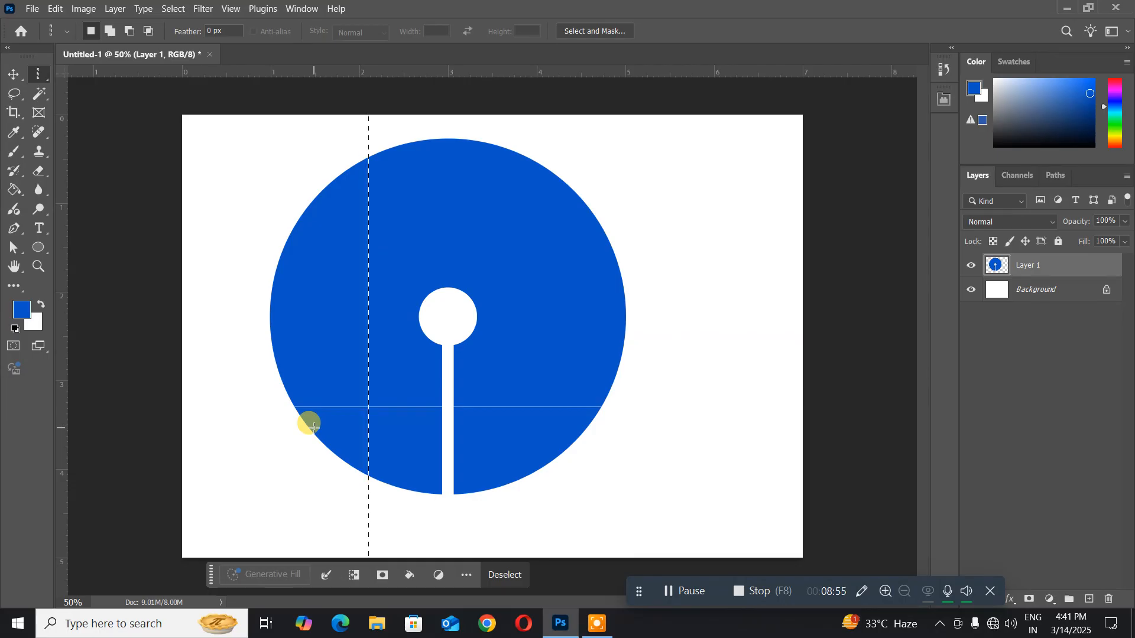
pyautogui.press('Delete')
pyautogui.hotkey('ctrl', 'd')
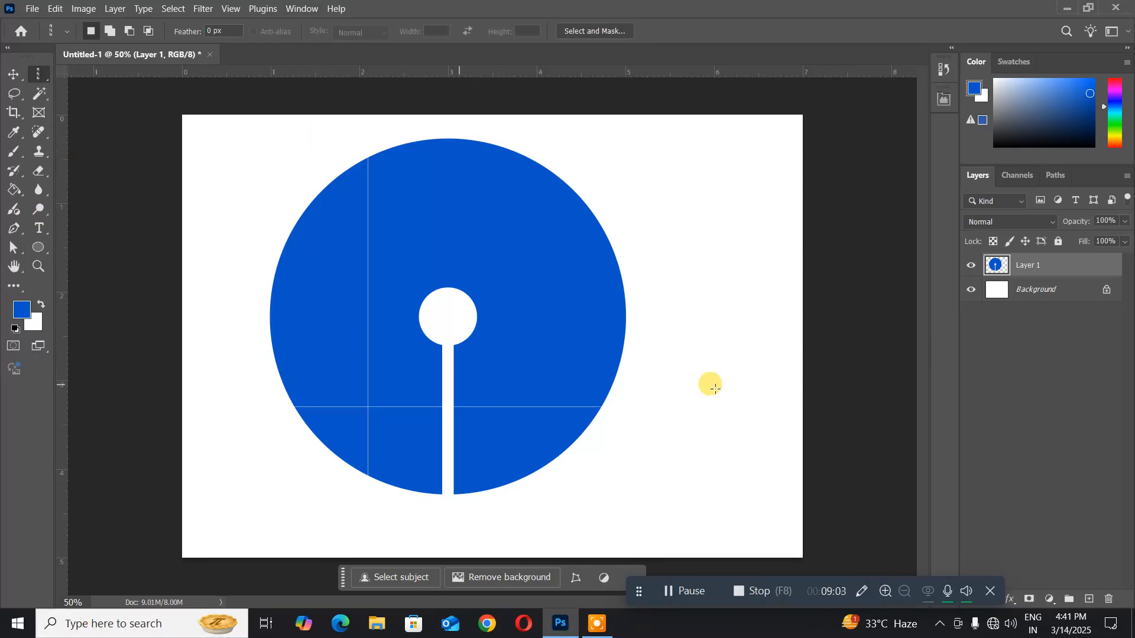
# - Delete Layer 1, keeping only the Background, and switch to the Single Row Marquee tool
pyautogui.press('Delete')
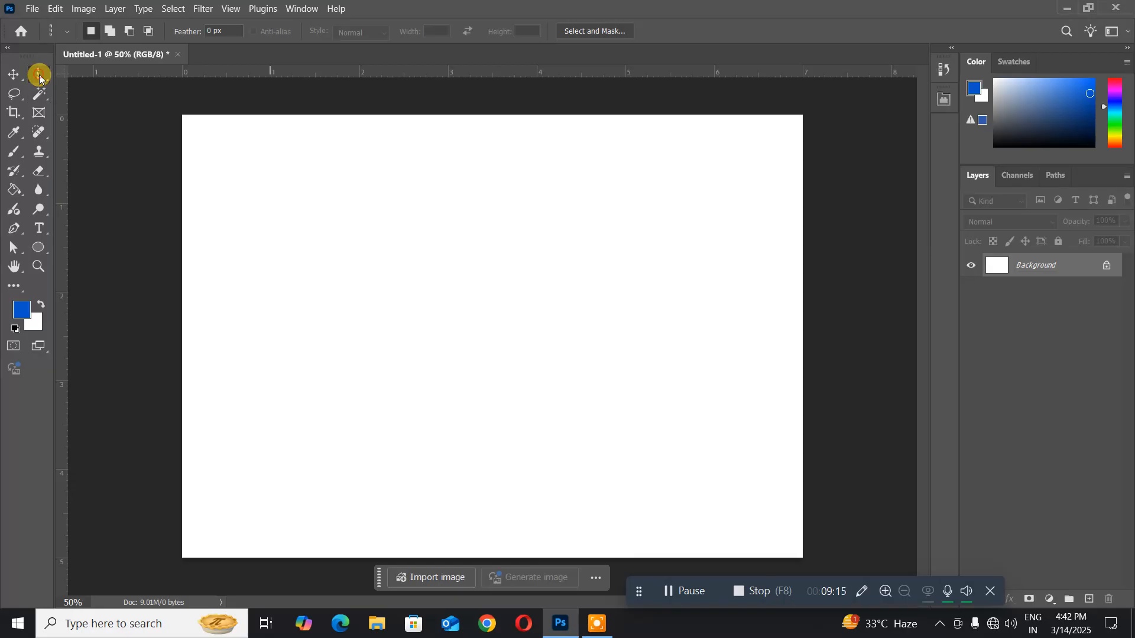
pyautogui.click(39, 74)
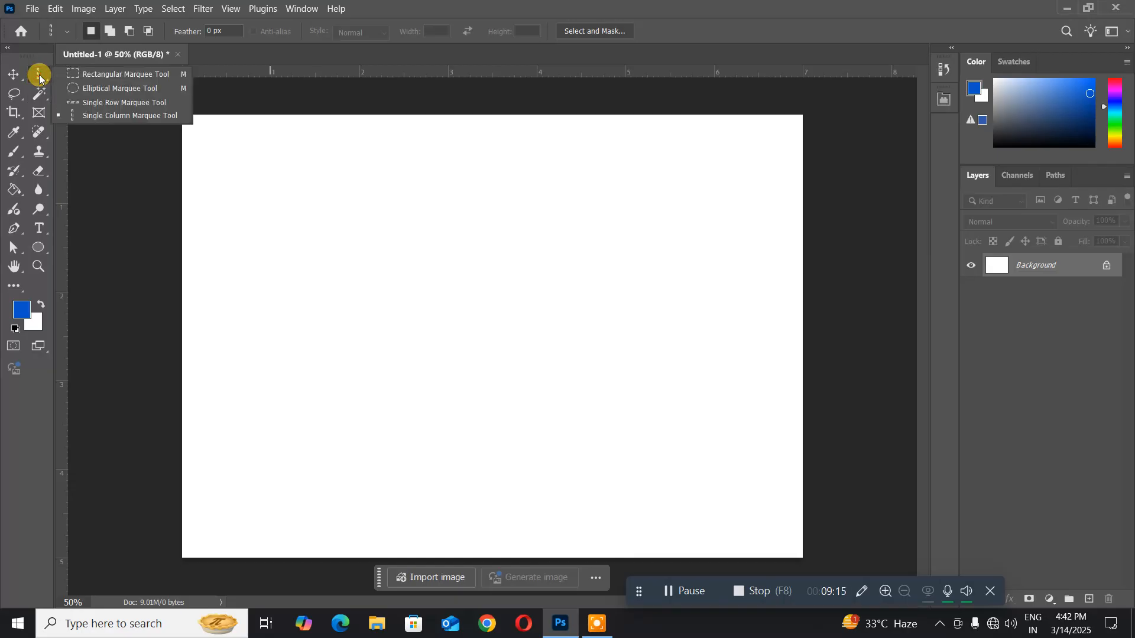
pyautogui.click(89, 103)
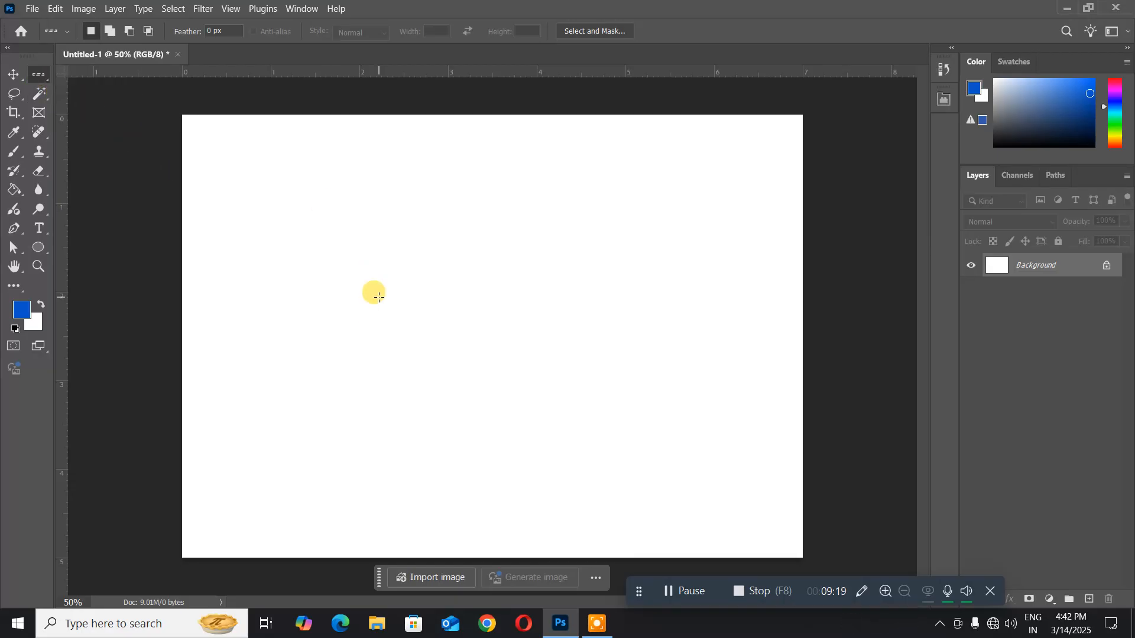
# - Select a single pixel row at about 3 on the vertical ruler and add a new layer with default settings
pyautogui.moveTo(379, 297); pyautogui.dragTo(387, 387)
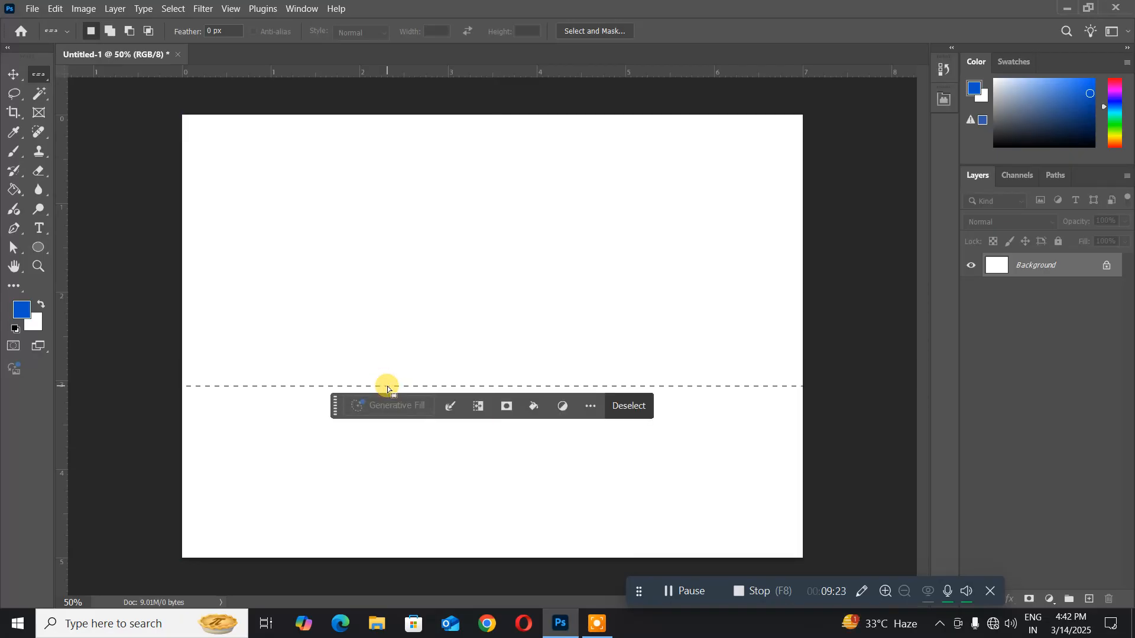
pyautogui.hotkey('ctrl', 'shift', 'n')
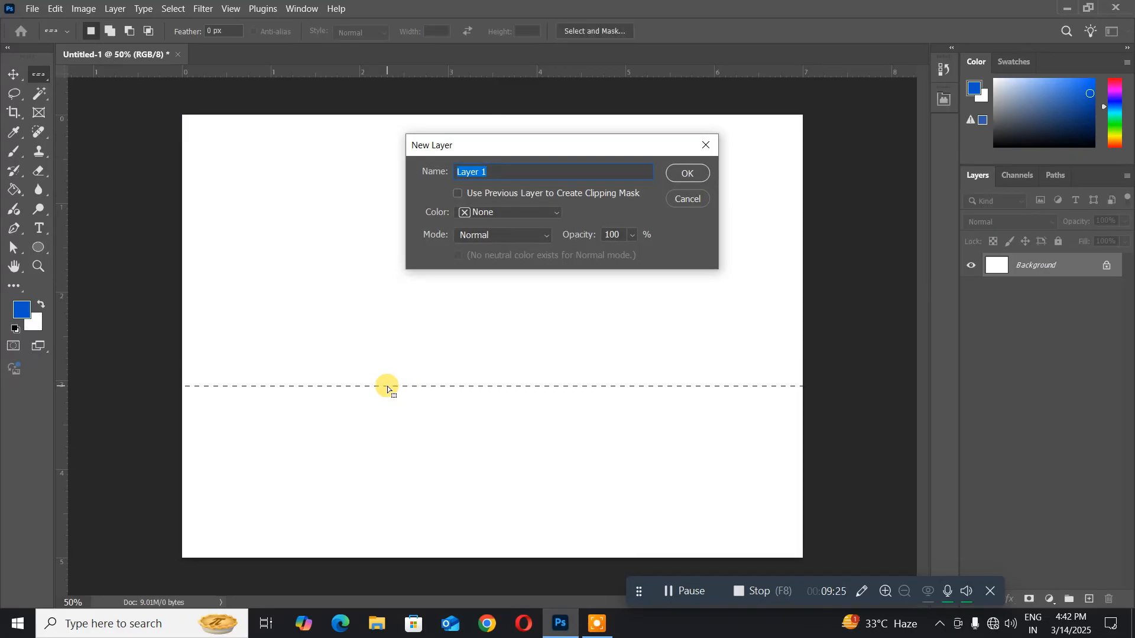
pyautogui.press('Return')
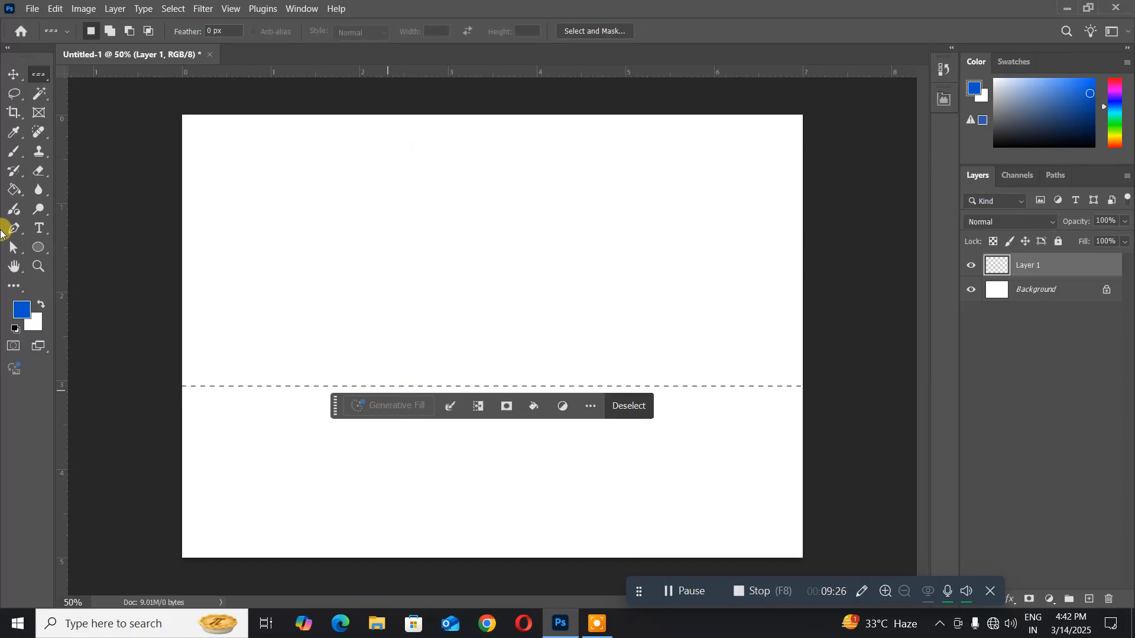
# - Stroke the row selection with a 4 px centred line in near-black #020a17 as the foreground color, and deselect
pyautogui.click(21, 311)
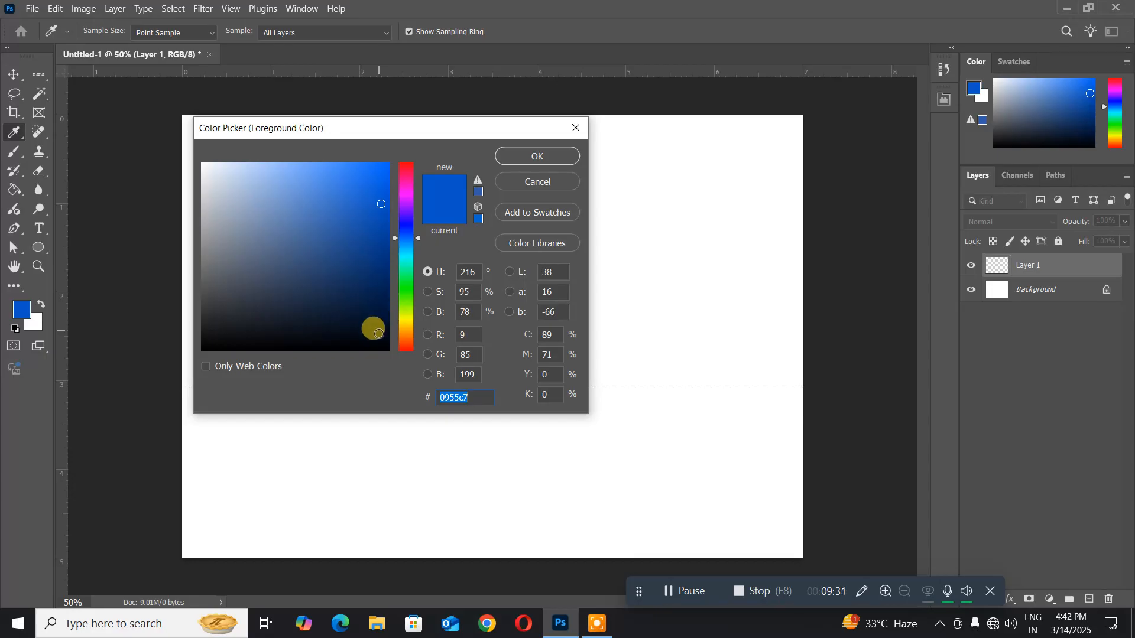
pyautogui.click(375, 334)
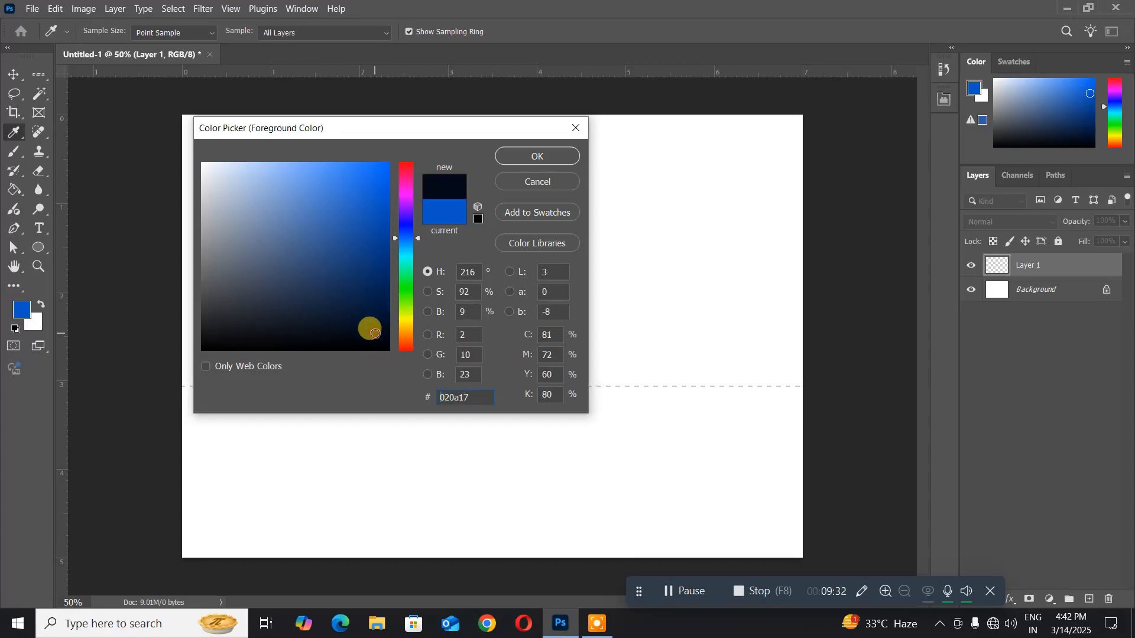
pyautogui.click(528, 155)
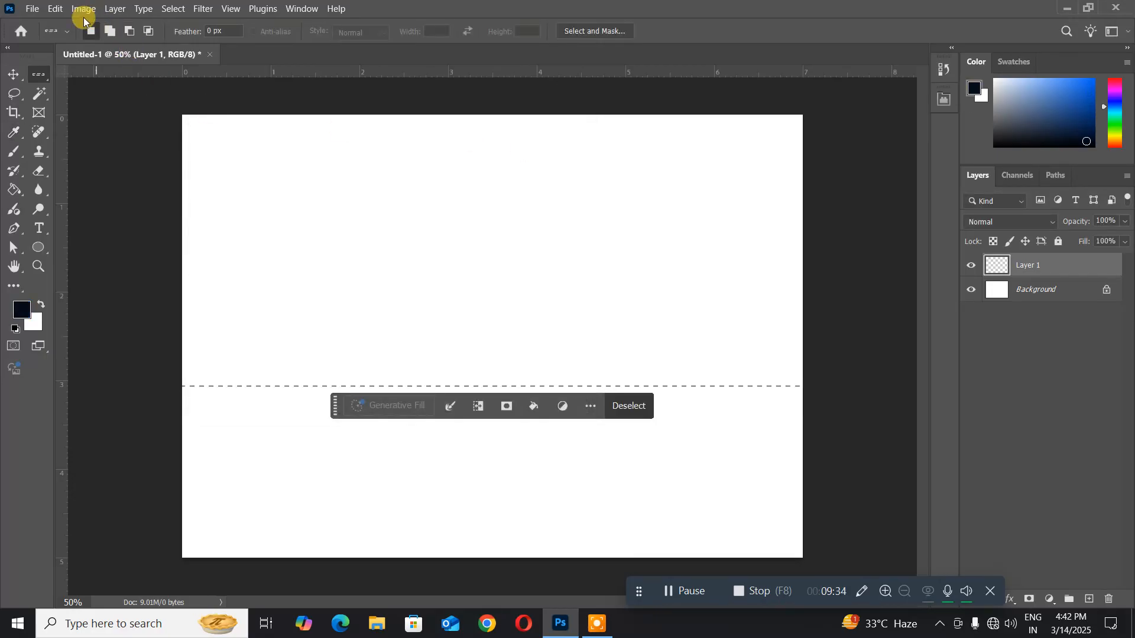
pyautogui.click(57, 10)
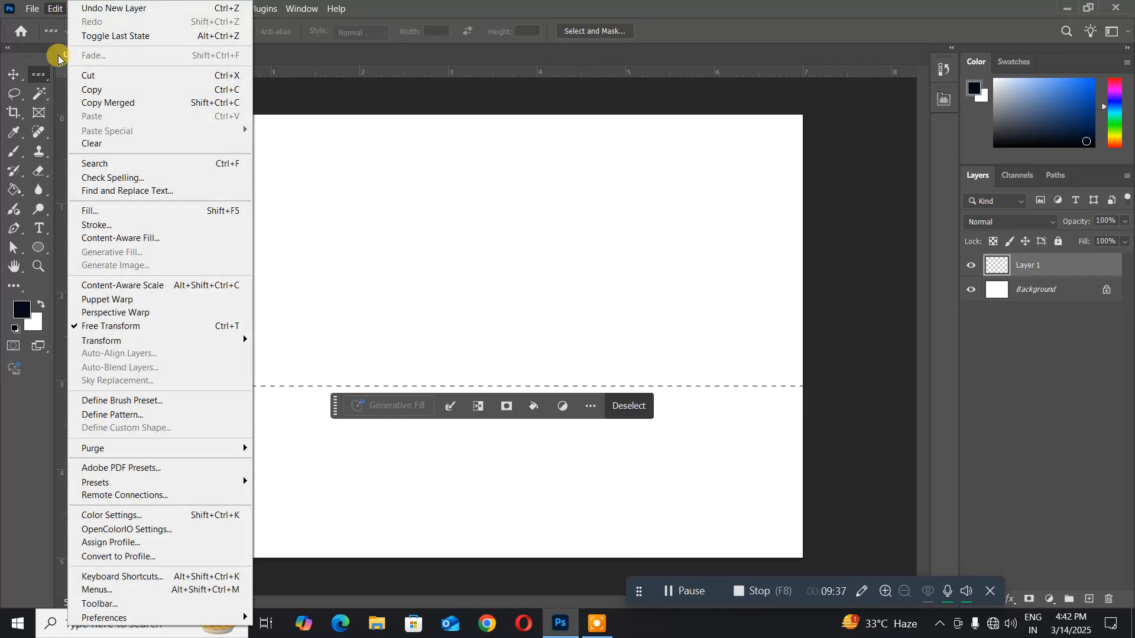
pyautogui.click(99, 226)
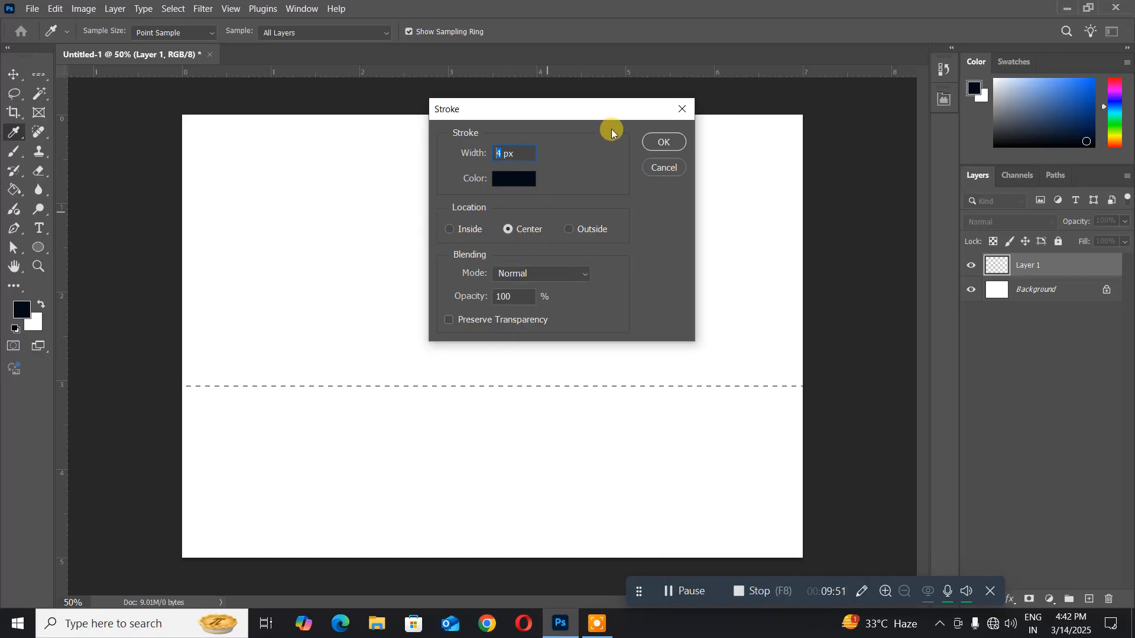
pyautogui.click(664, 142)
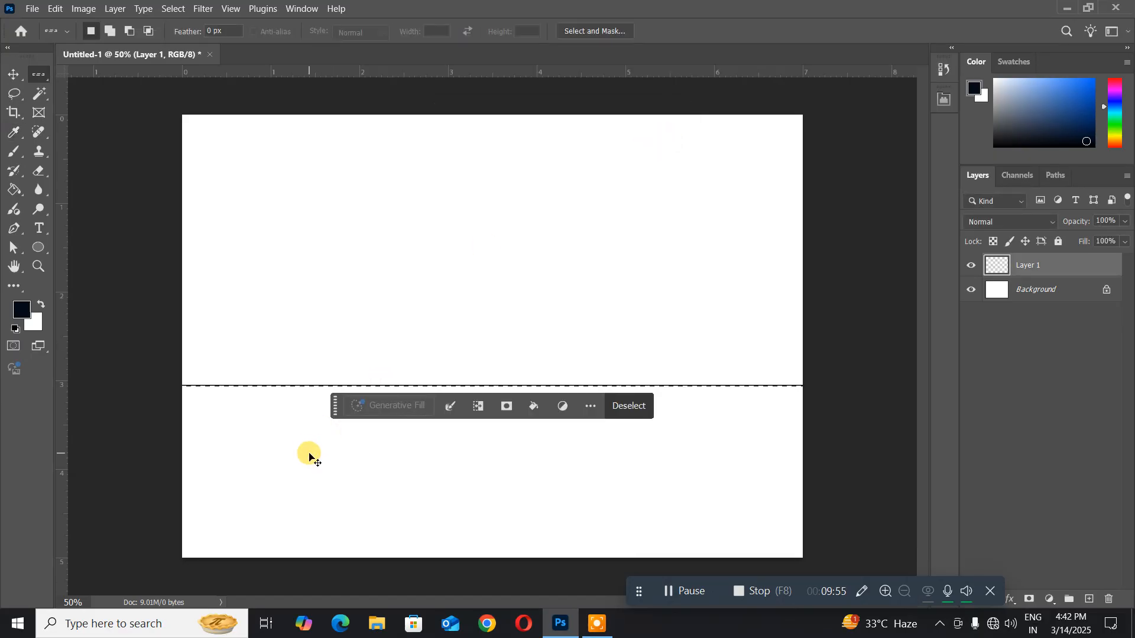
pyautogui.click(304, 455)
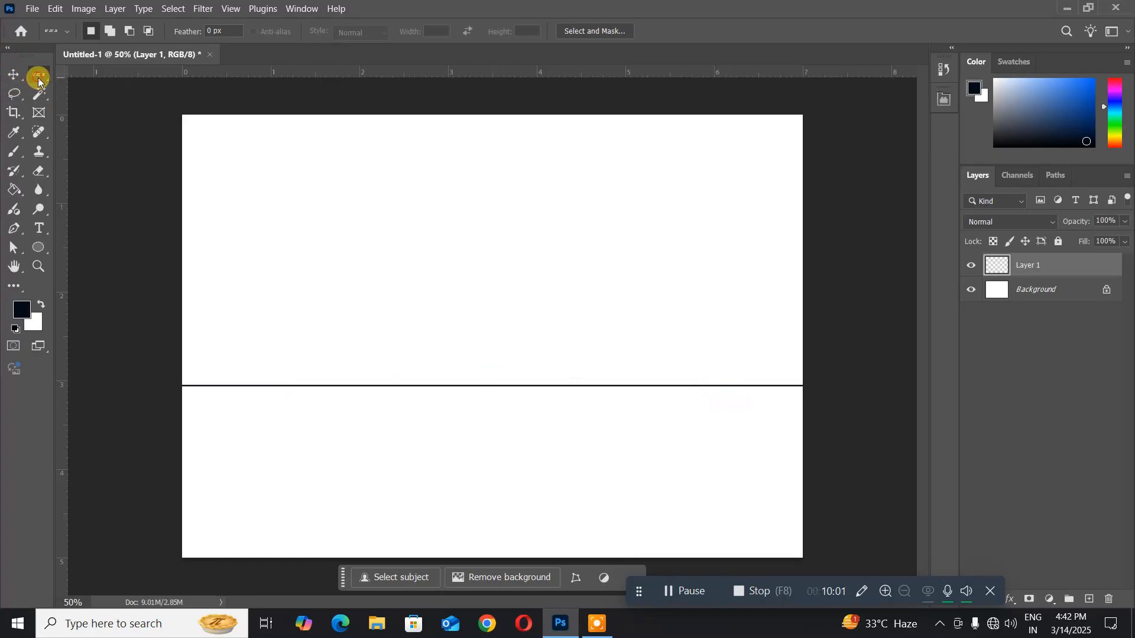
# - Select a column at about 1.9 on the horizontal ruler with the Single Column Marquee tool and add another new layer
pyautogui.moveTo(38, 78); pyautogui.dragTo(111, 114)
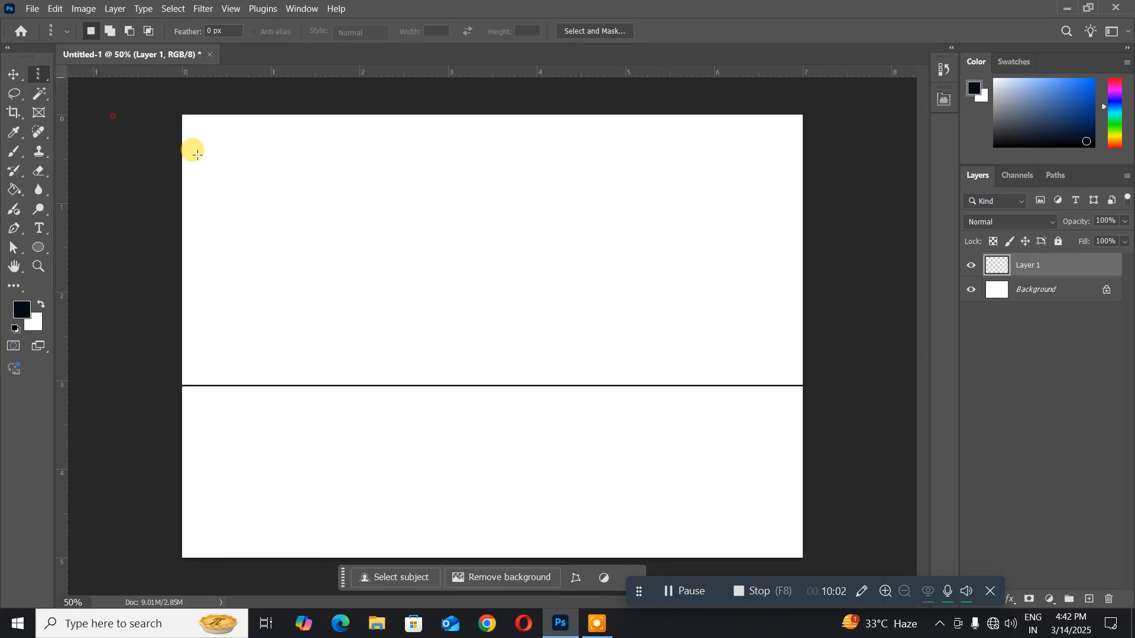
pyautogui.moveTo(321, 240); pyautogui.dragTo(352, 268)
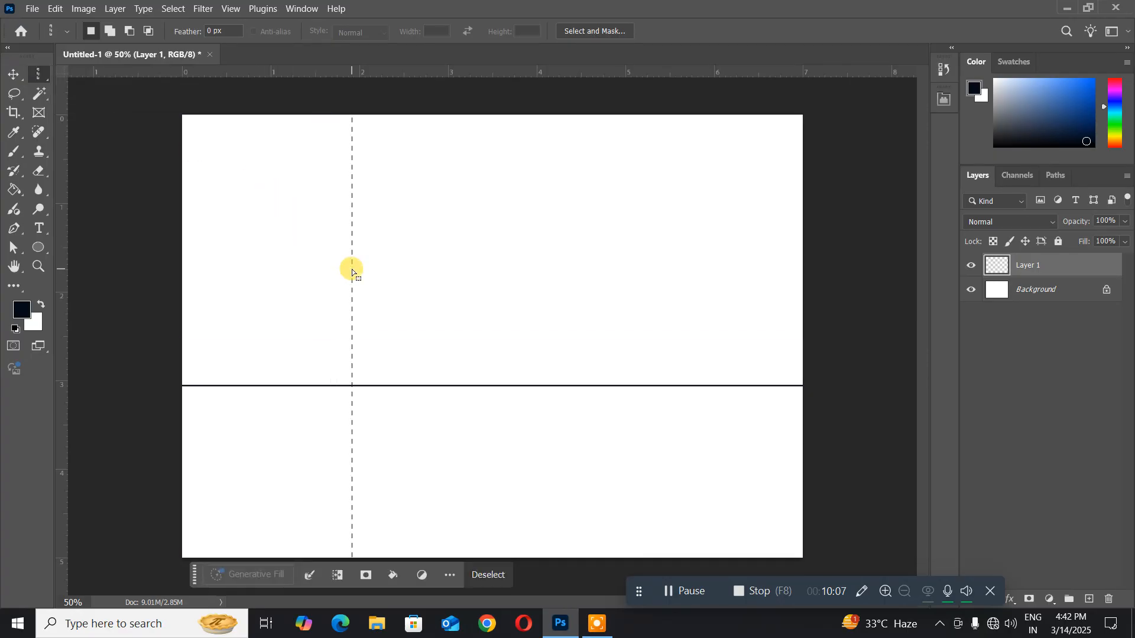
pyautogui.hotkey('ctrl', 'shift', 'n')
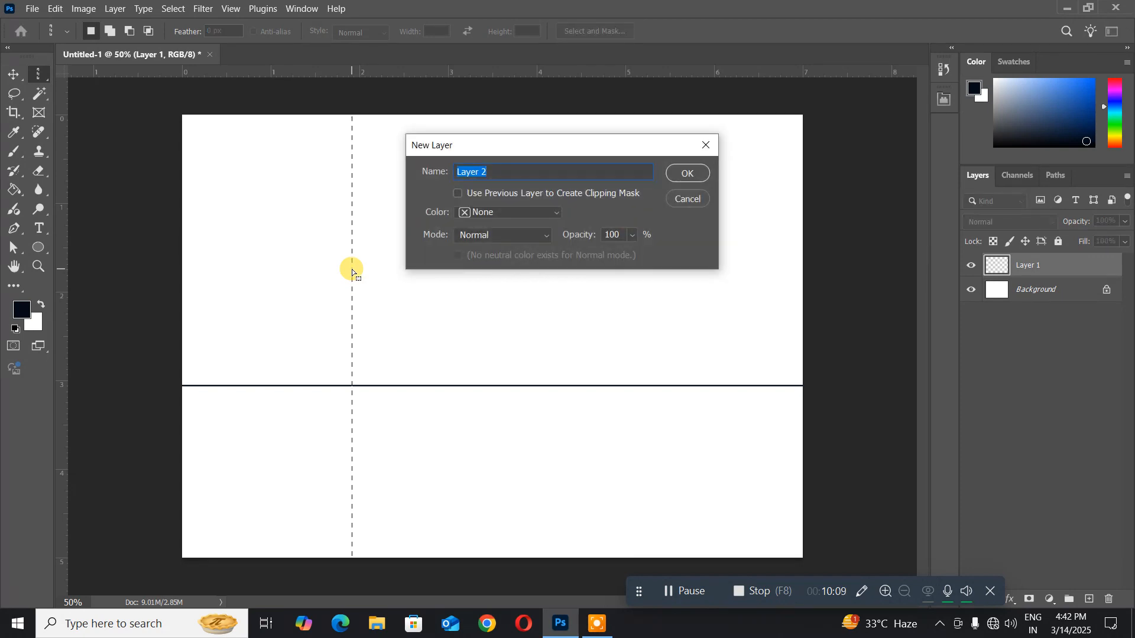
pyautogui.press('Return')
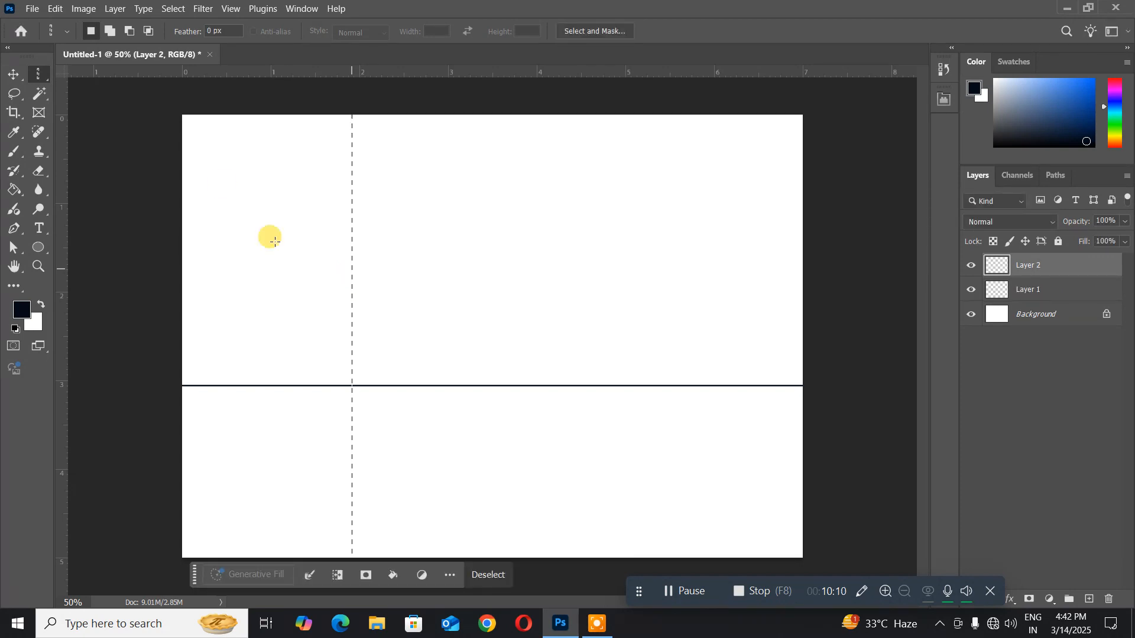
# - Stroke the column selection with a 4 px centred line in the near-black foreground color, and deselect
pyautogui.click(55, 8)
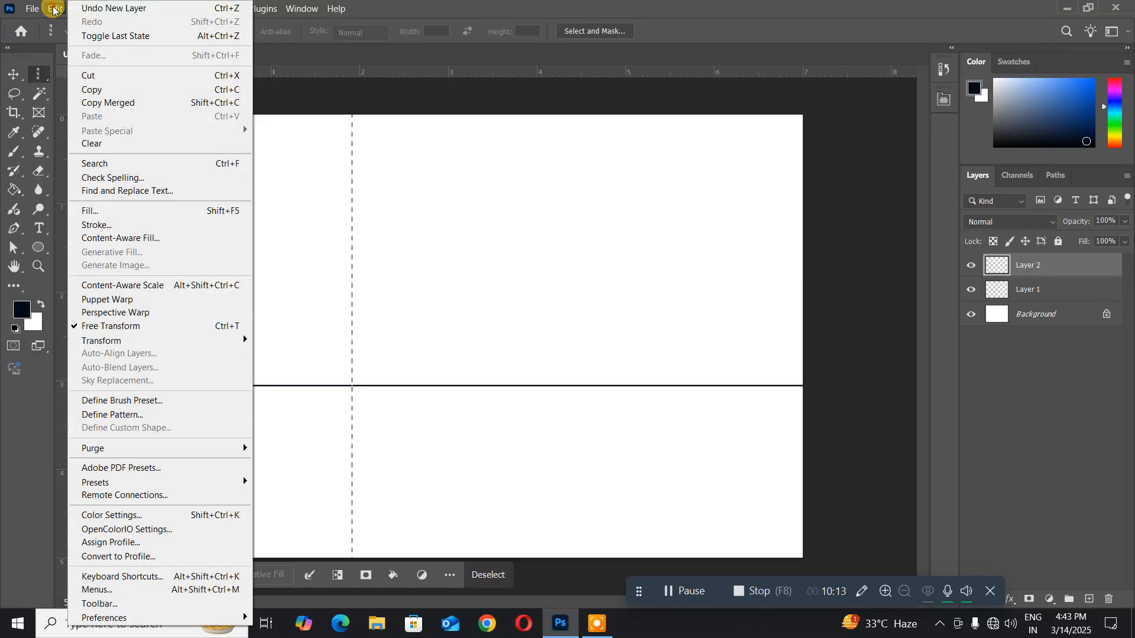
pyautogui.click(97, 225)
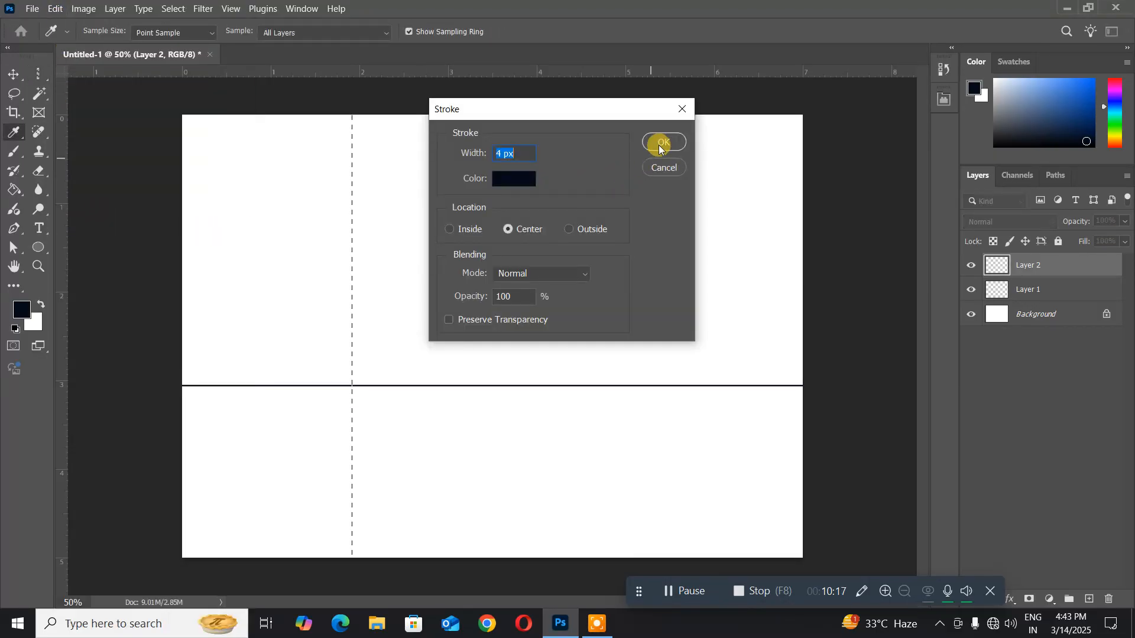
pyautogui.click(660, 145)
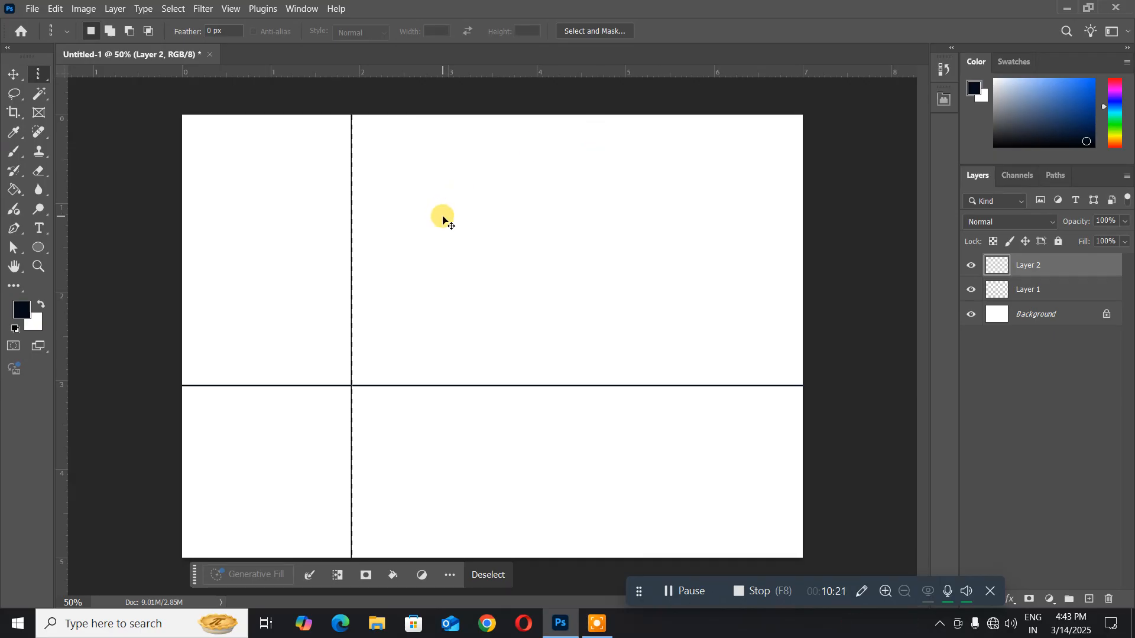
pyautogui.click(441, 216)
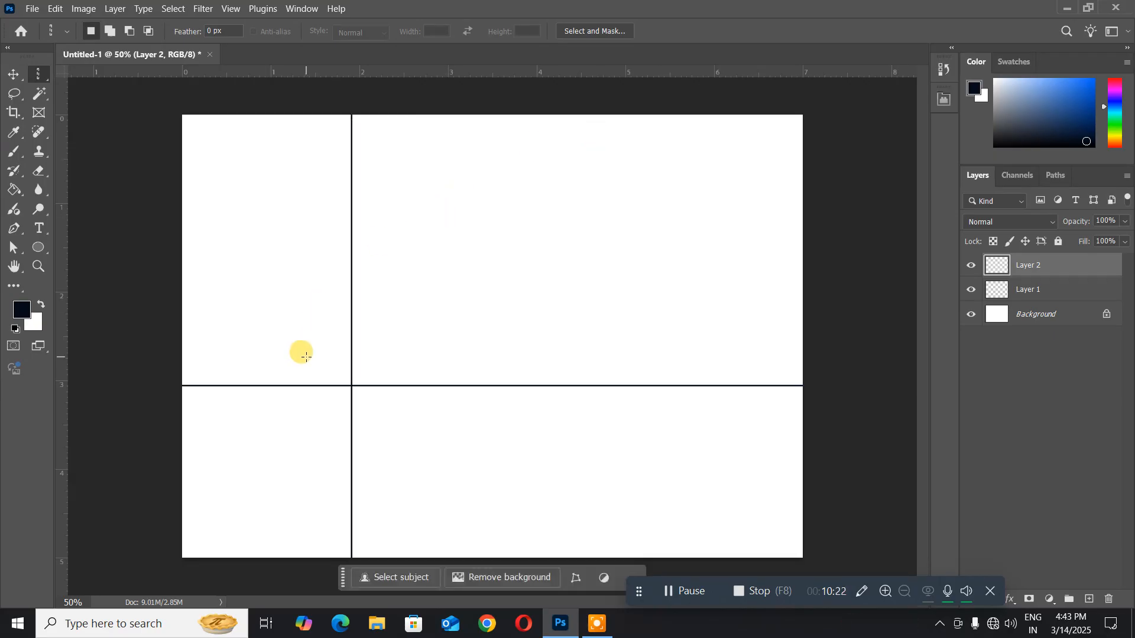